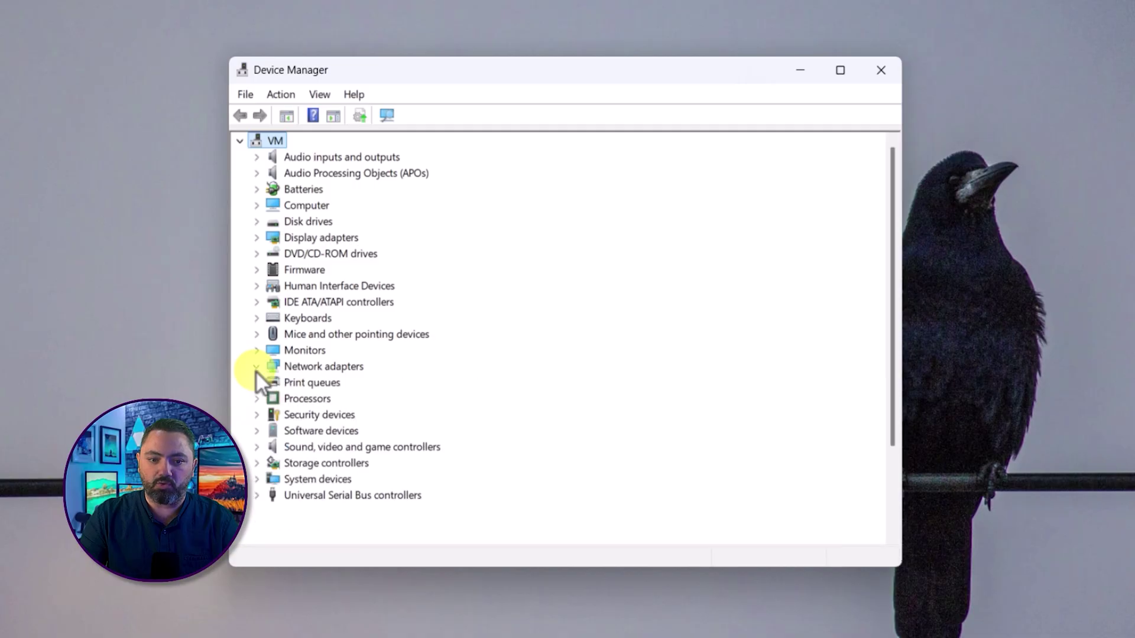
- Check the Display adapters category in Device Manager, then clear all windows to show the desktop
click(256, 237)
click(256, 238)
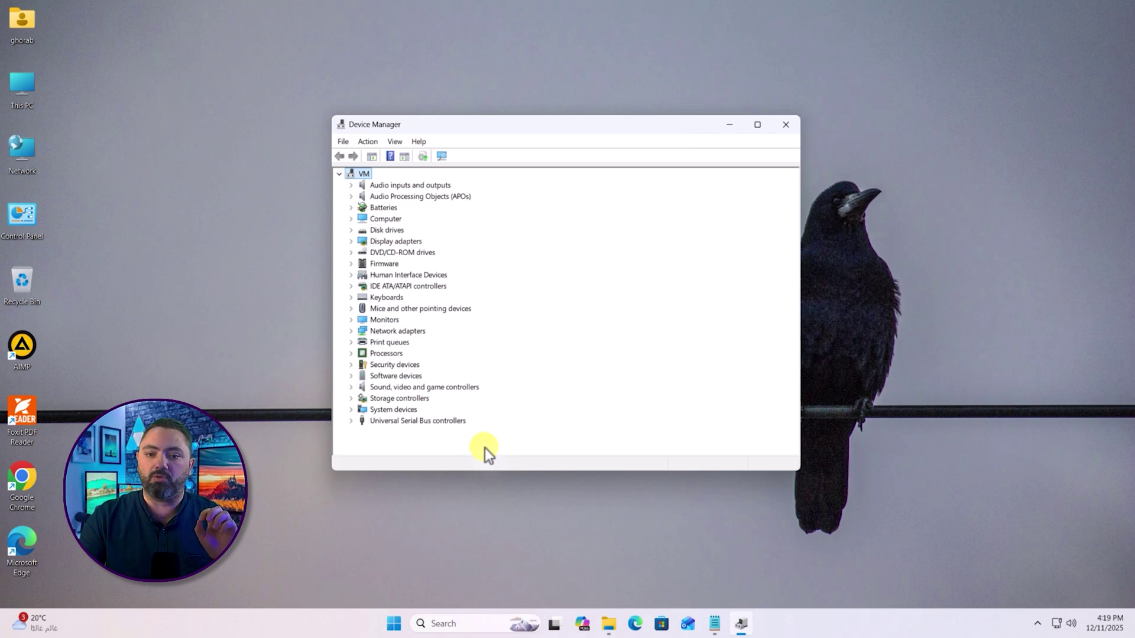
key(super+d)
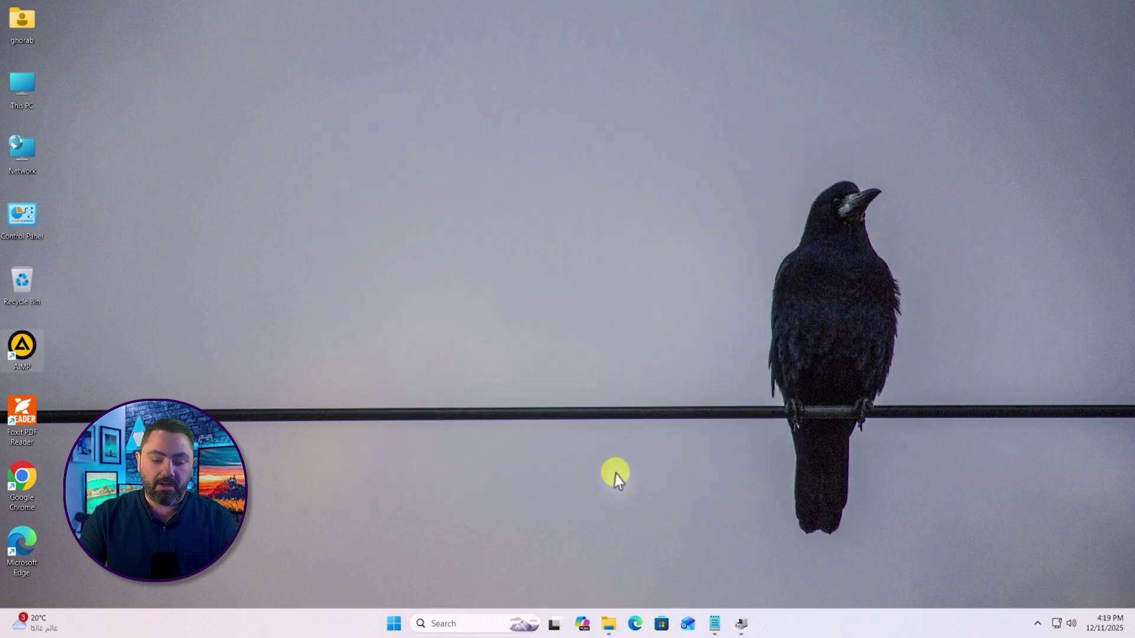
- Open Command Prompt as administrator and approve the elevation request
key(super)
text(cmd)
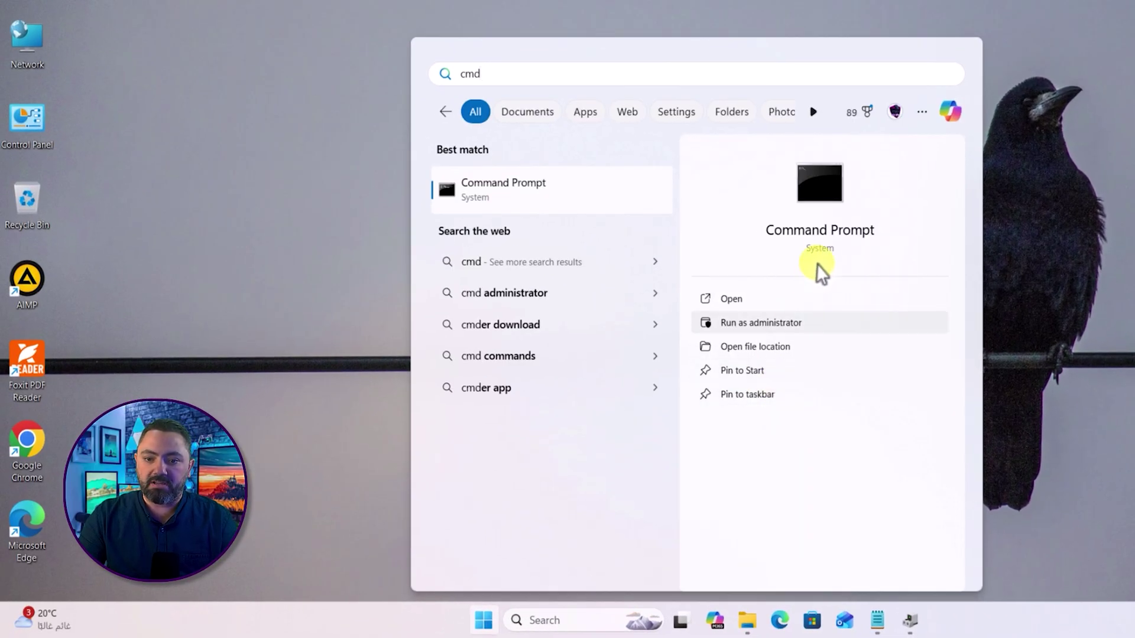
click(757, 324)
click(659, 358)
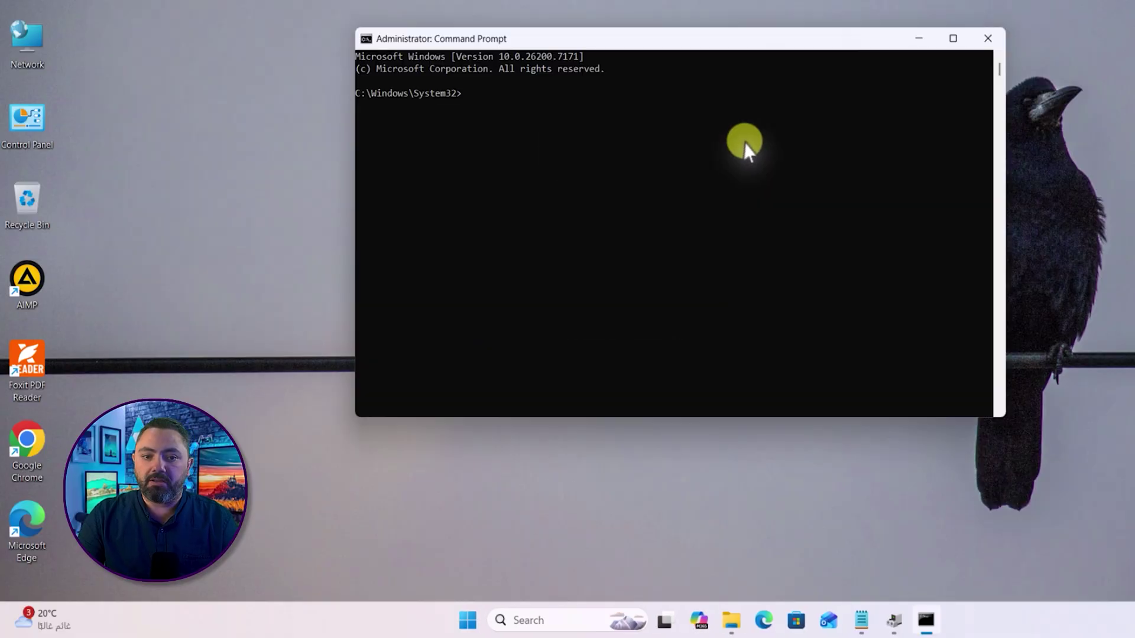
- Enter the command dism /online /export-driver /destination: without running it, leaving out the placeholder "path"
text(dism /online /export-driver /destination:"path")
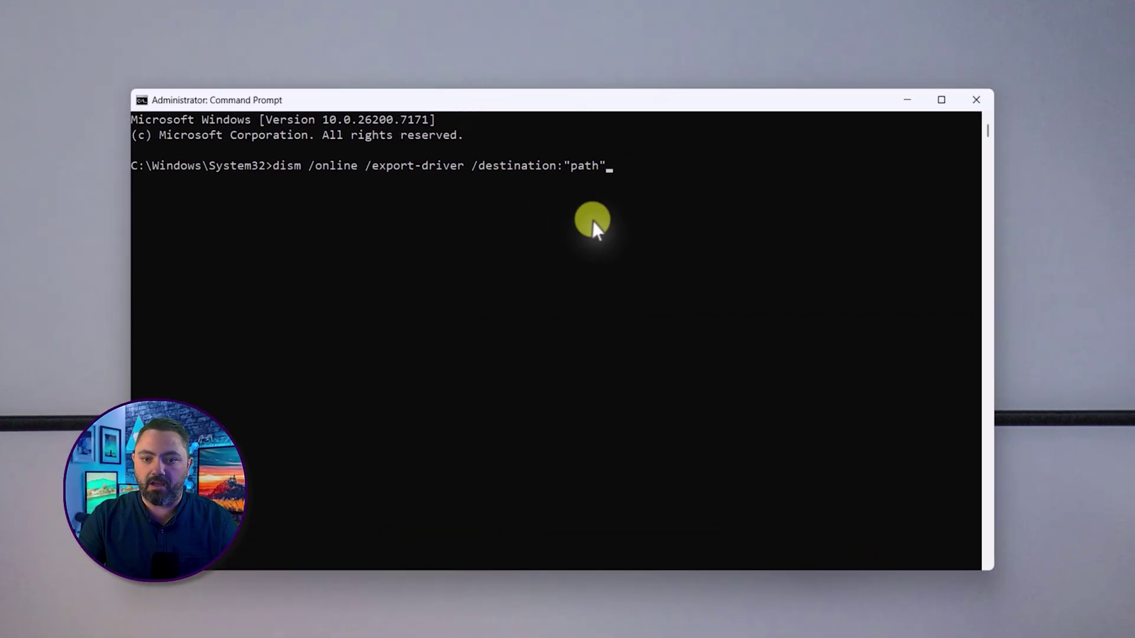
key(BackSpace)
key(BackSpace)
key(BackSpace)
key(BackSpace)
key(BackSpace)
key(BackSpace)
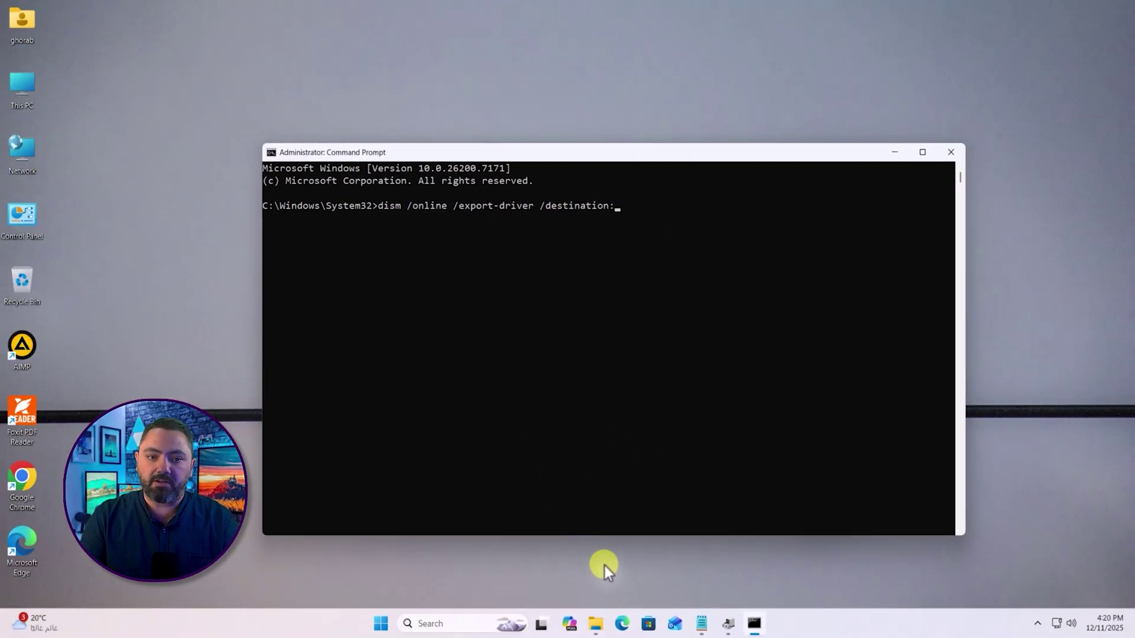
- Create a folder named Drivers on New Volume (D:)
click(595, 623)
click(263, 180)
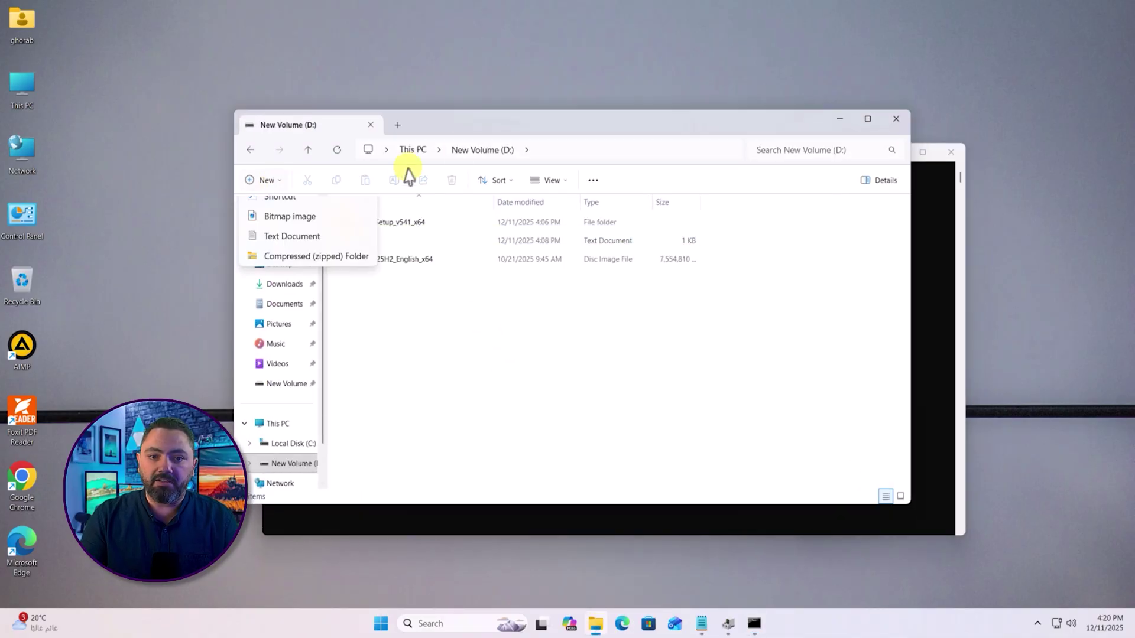
click(317, 208)
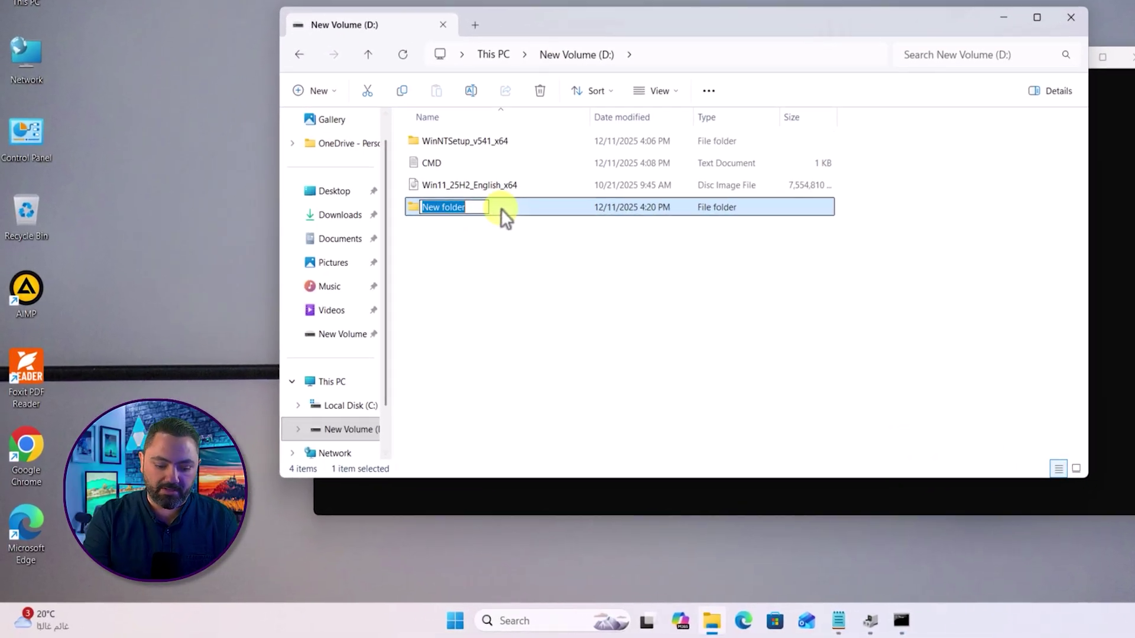
text(Drivers)
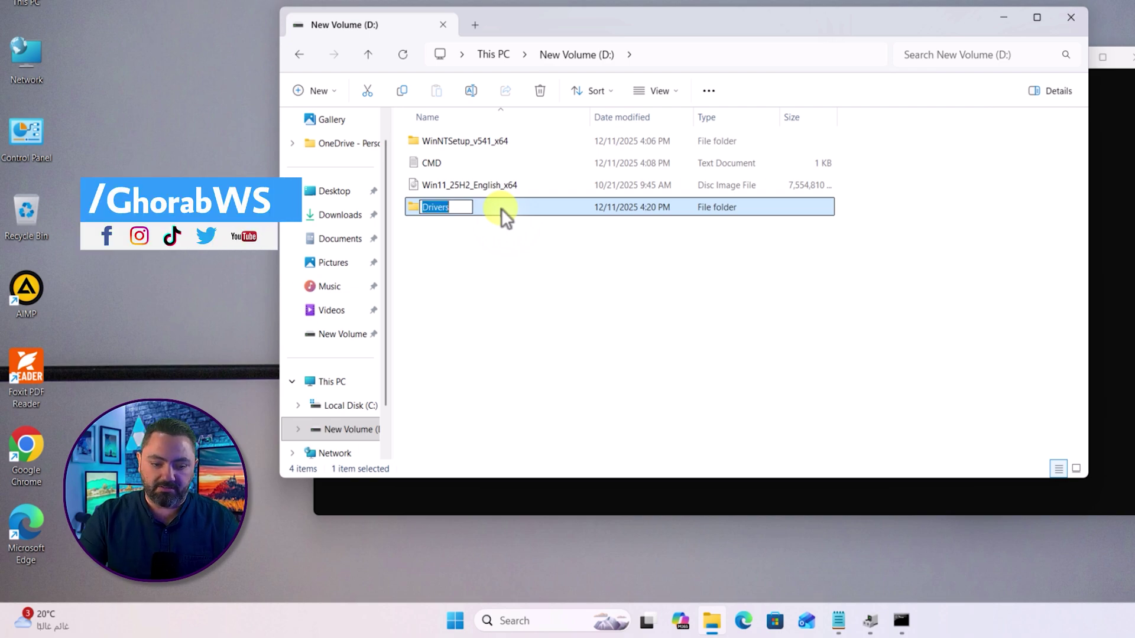
key(Return)
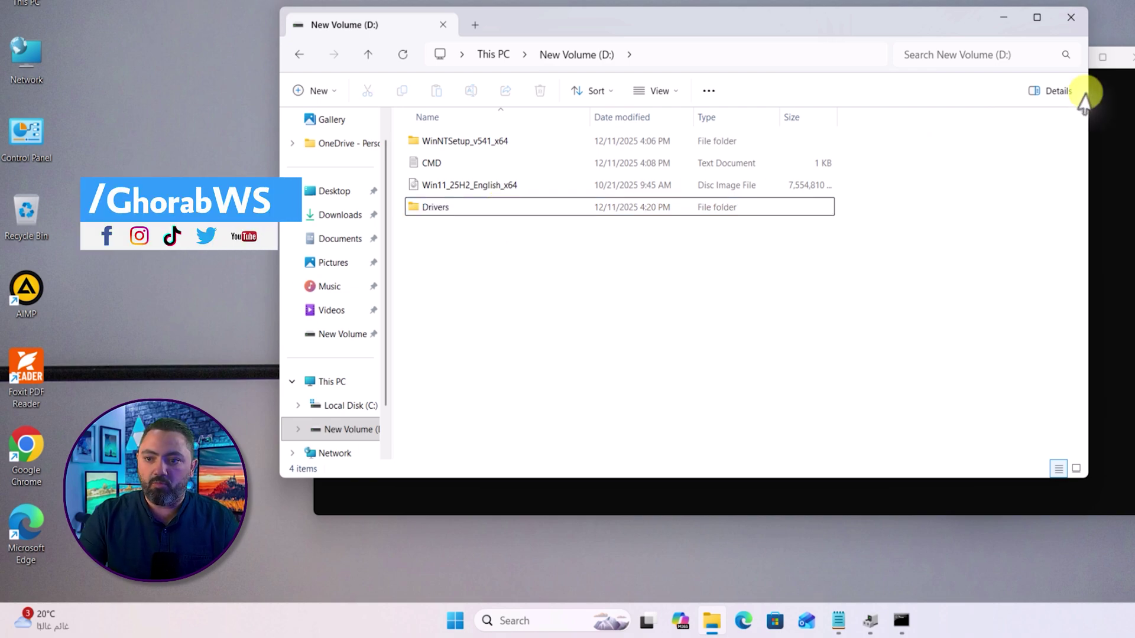
- Copy the Drivers folder's path, D:\Drivers, into the driver export command as its destination and run the command
double_click(455, 208)
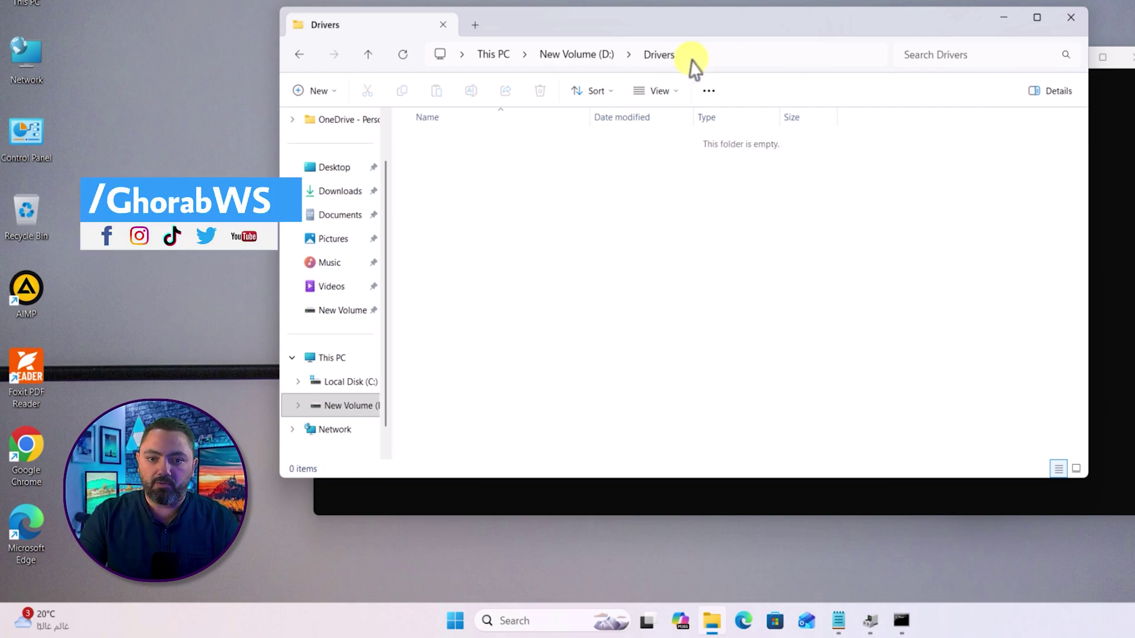
click(654, 59)
key(super+c)
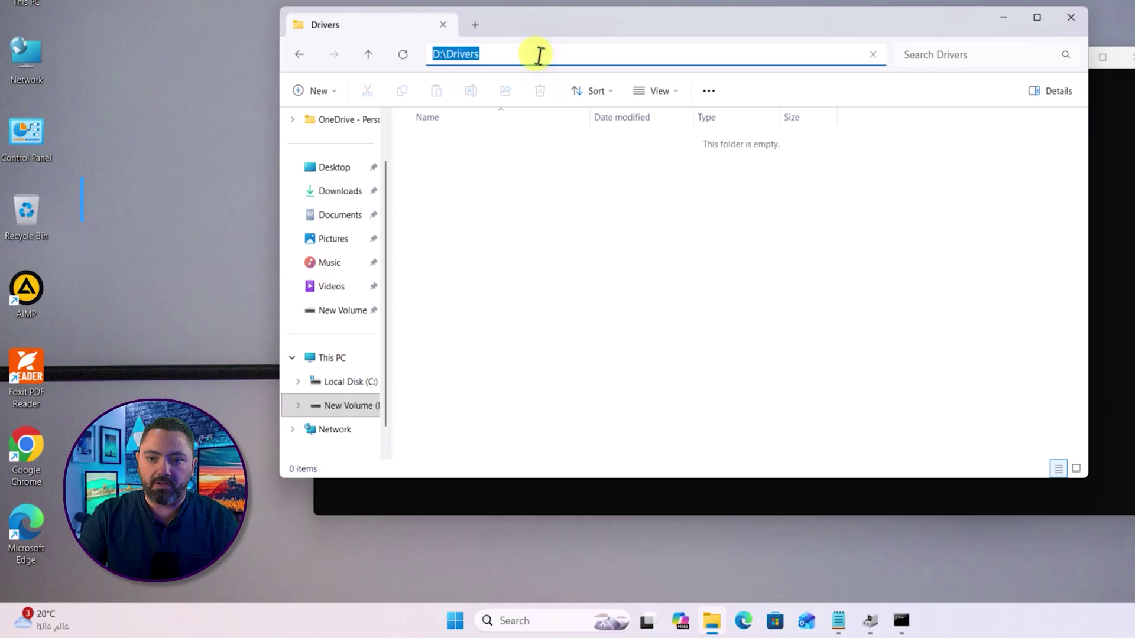
right_click(456, 55)
click(493, 93)
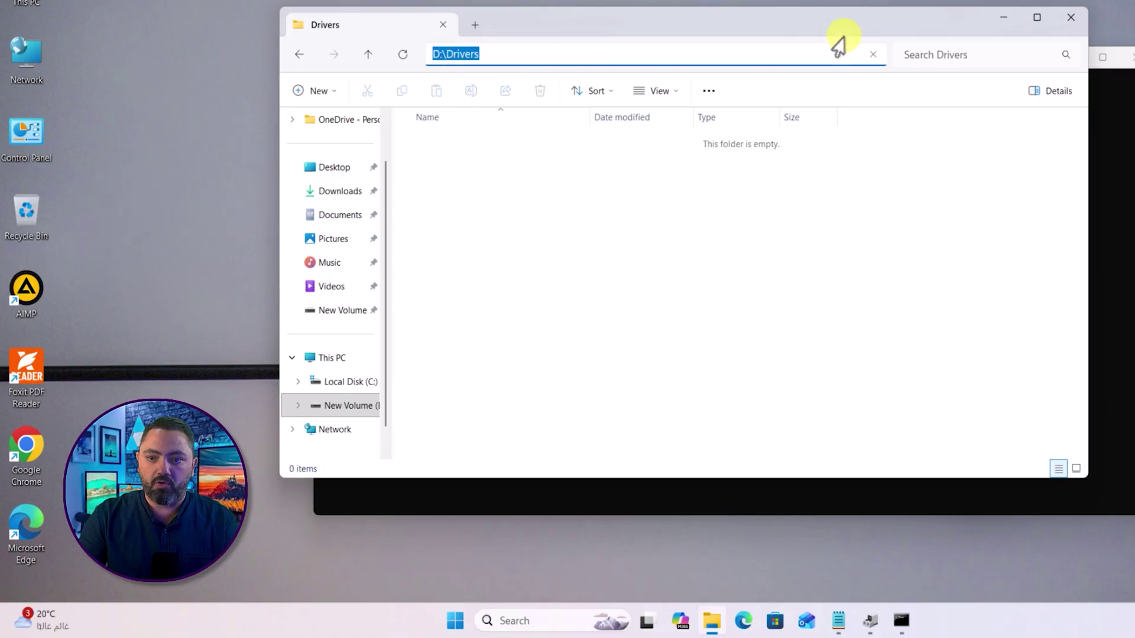
click(1003, 17)
right_click(811, 180)
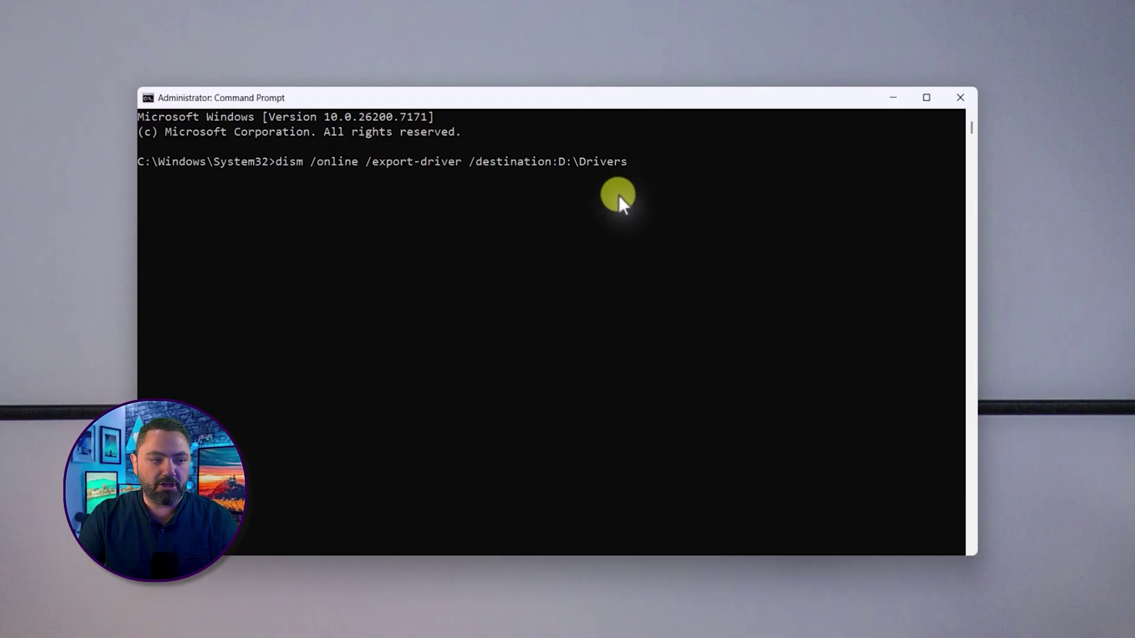
key(Return)
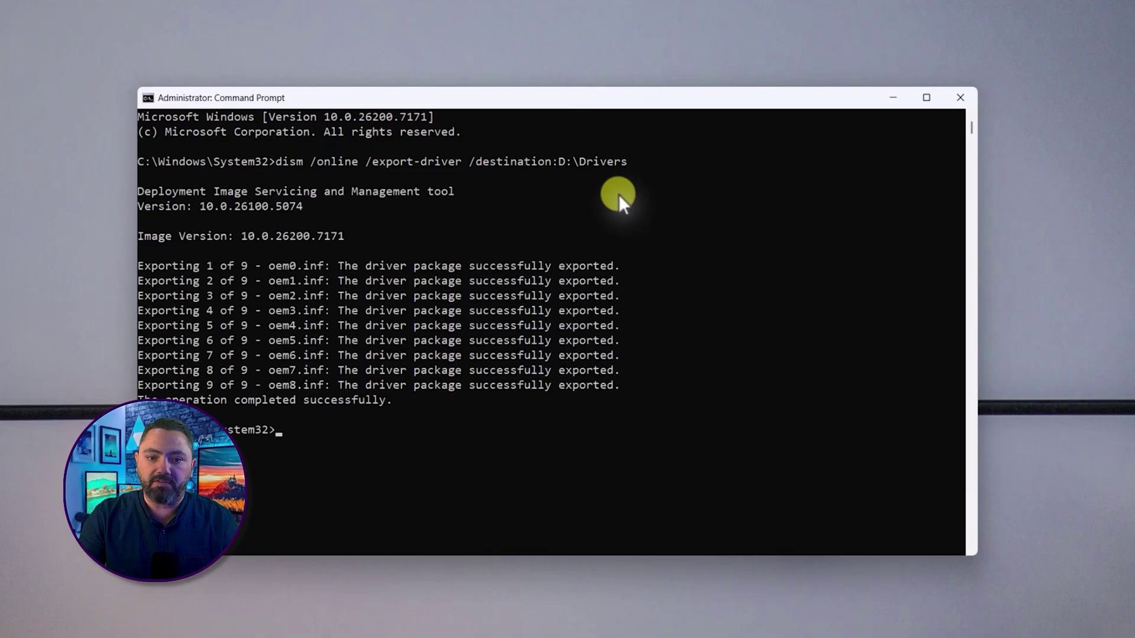
- Review the final line of the driver export output and close Command Prompt
drag(392, 400, 157, 405)
click(268, 384)
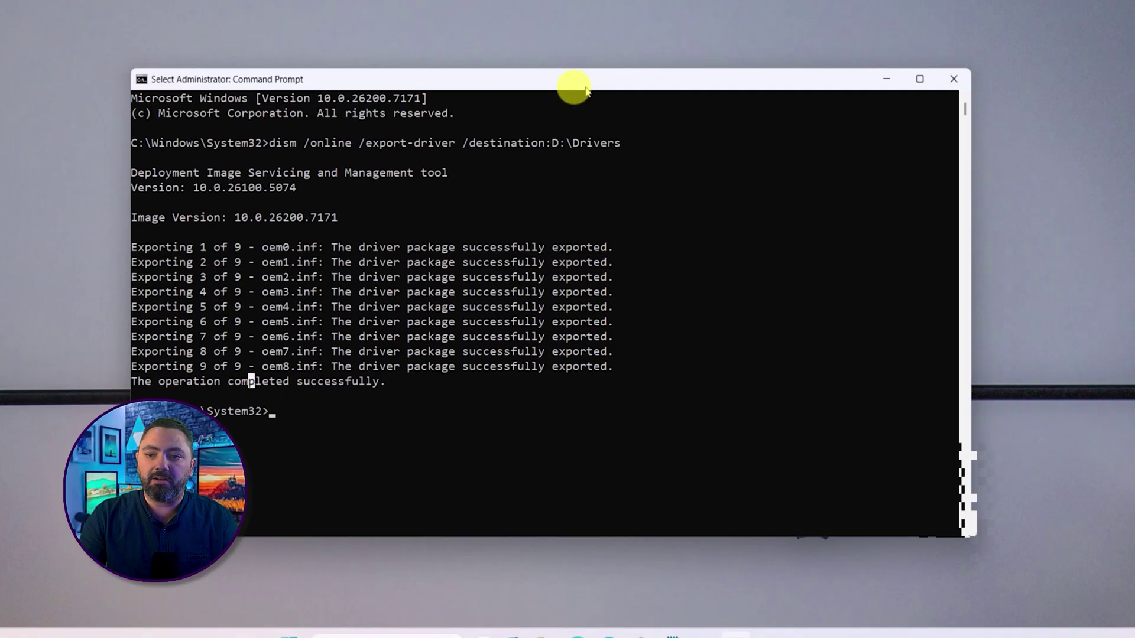
click(953, 81)
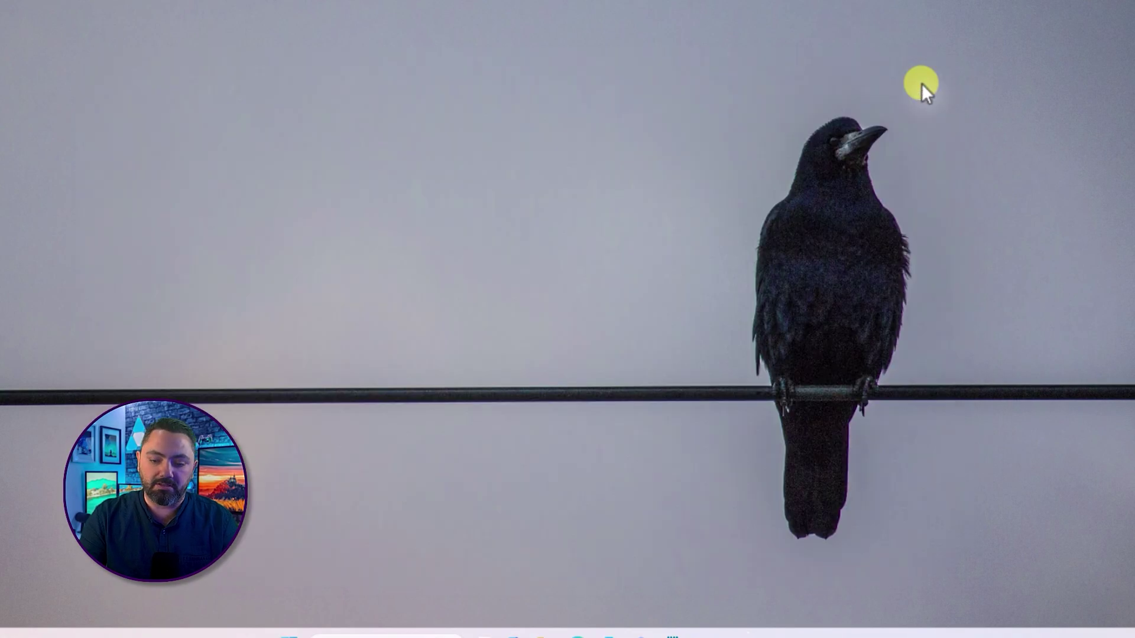
- Examine the exported driver folders in D:\Drivers
click(550, 633)
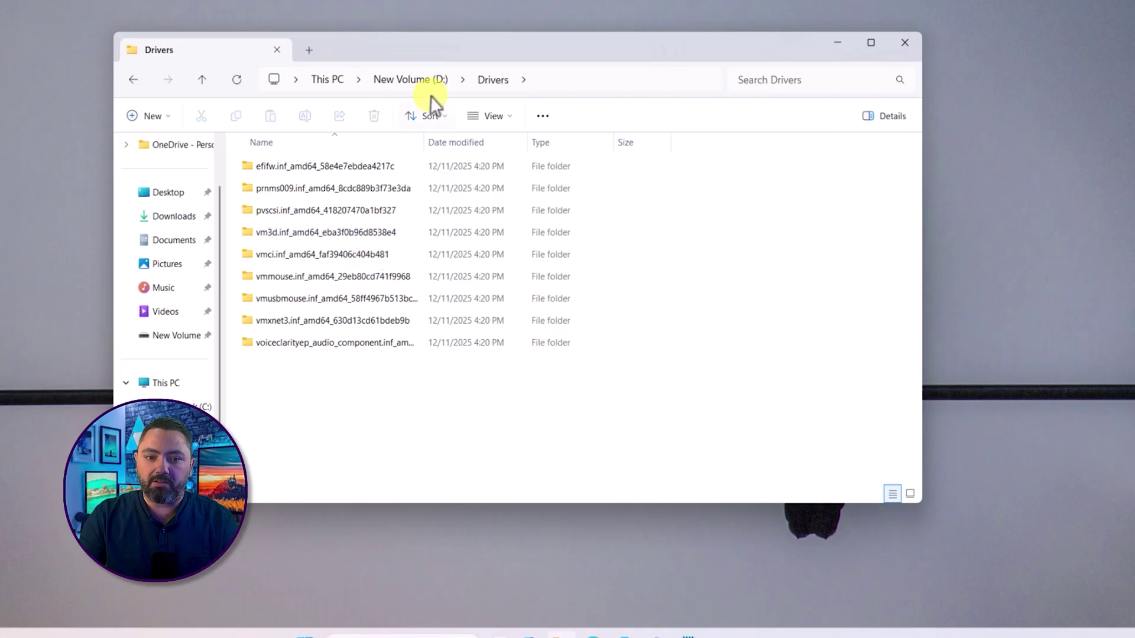
drag(421, 406, 254, 167)
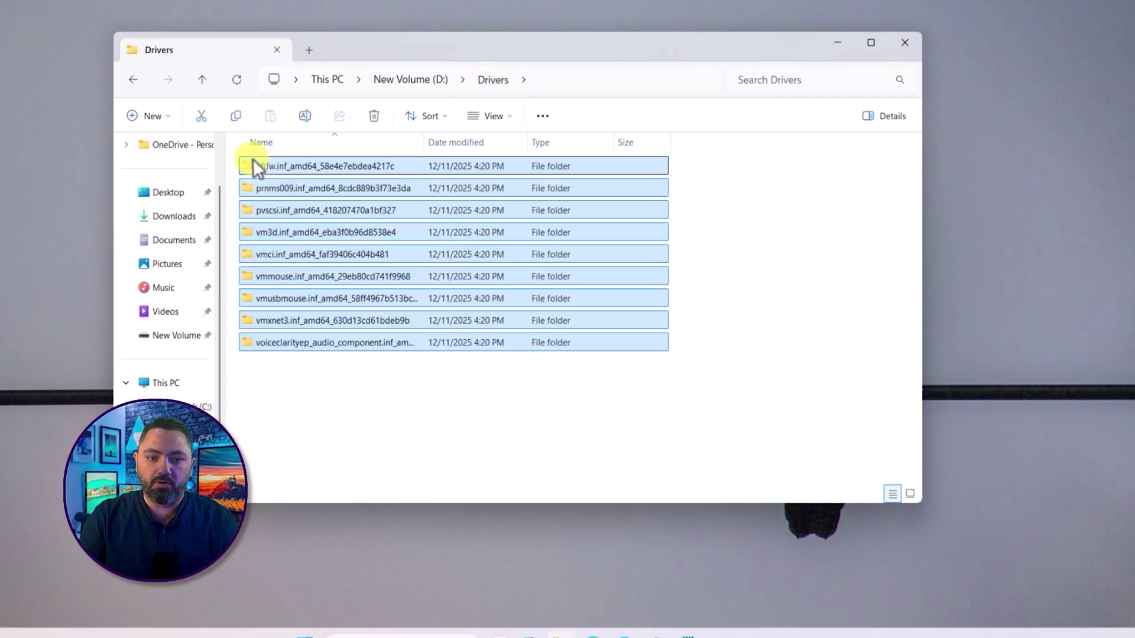
click(471, 396)
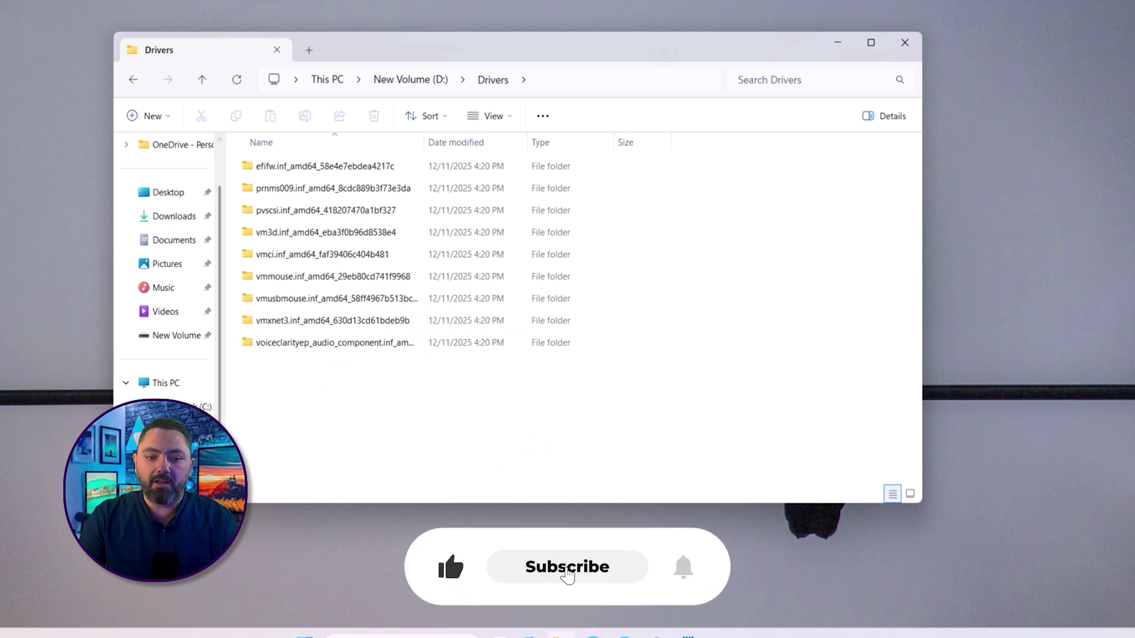
- Return to New Volume (D:), check the Win11_25H2_English_x64 disc image there, and close the folder window
key(alt+Up)
click(416, 284)
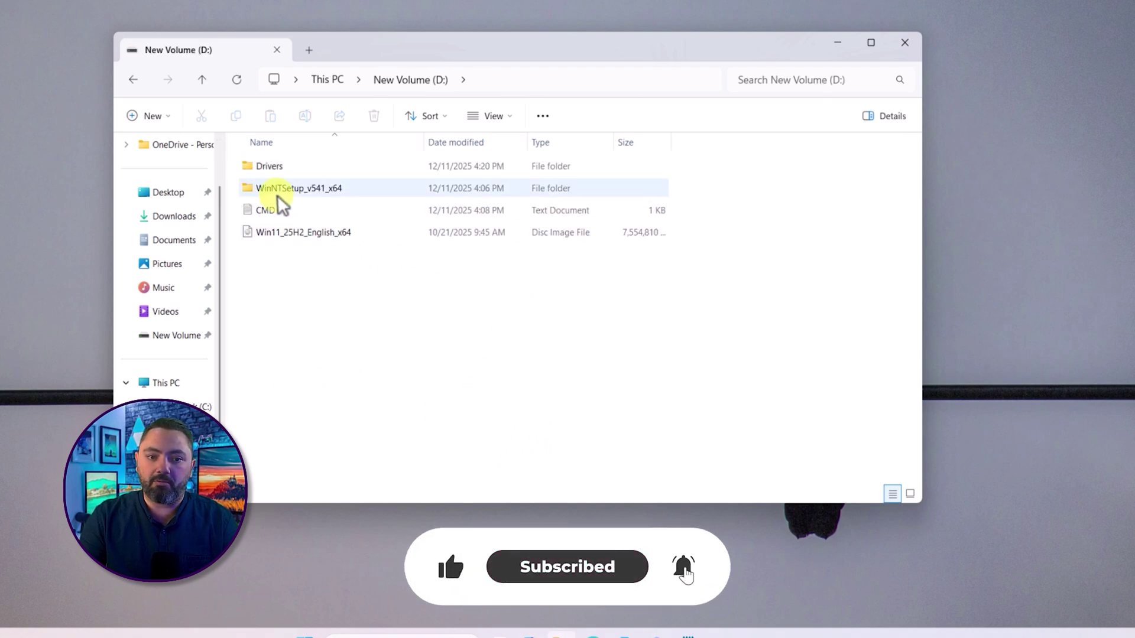
click(303, 233)
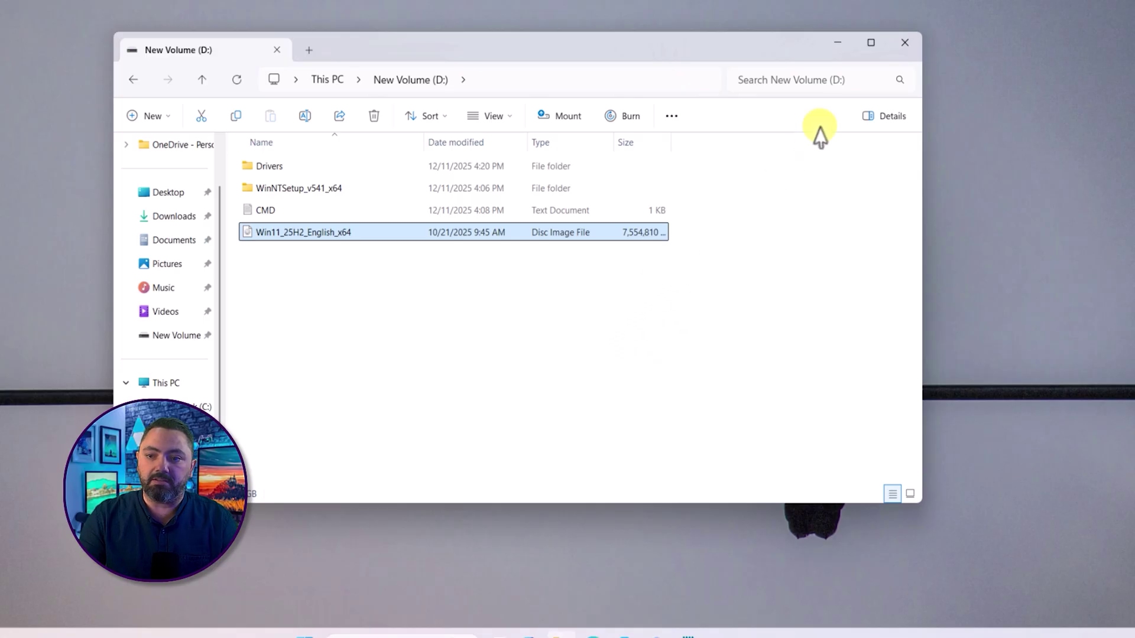
click(902, 47)
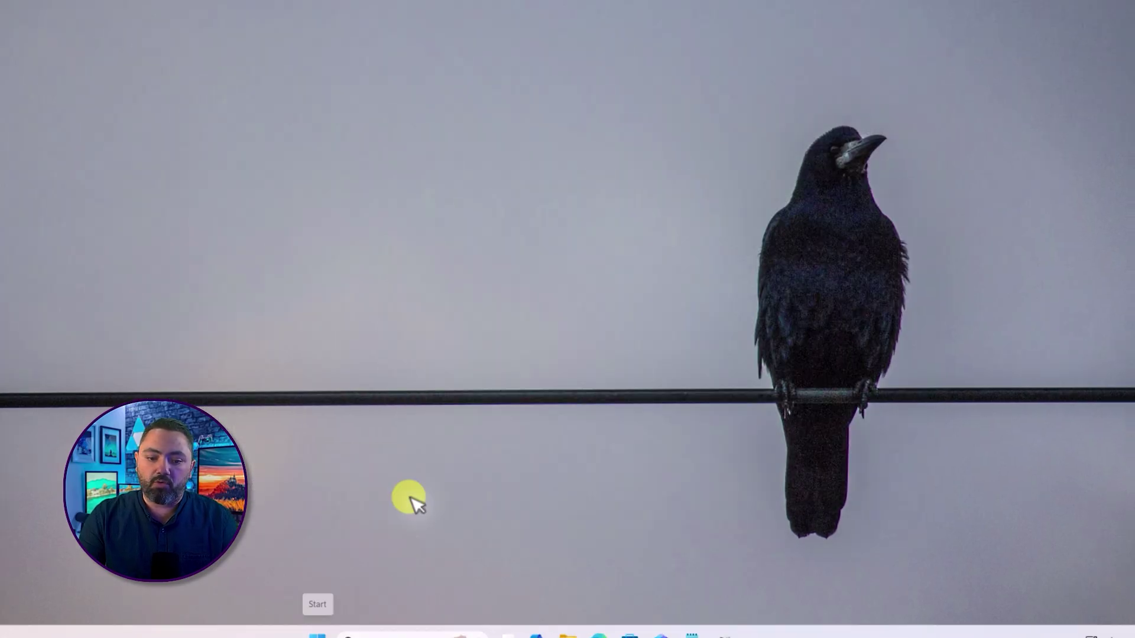
- Restart the PC into the Windows recovery environment
click(393, 625)
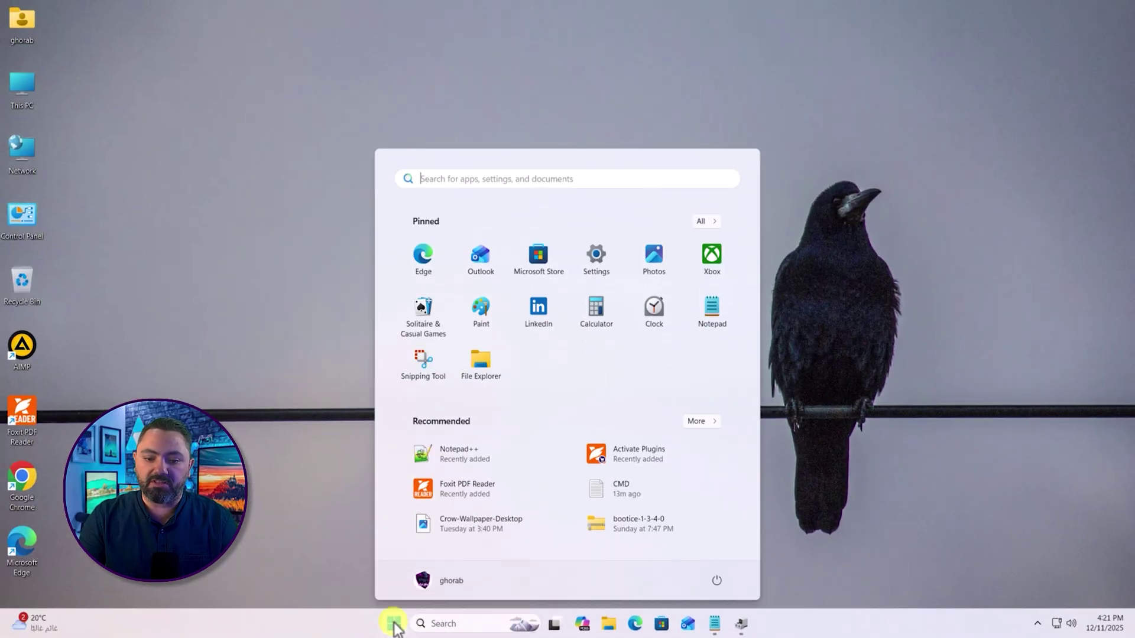
click(717, 581)
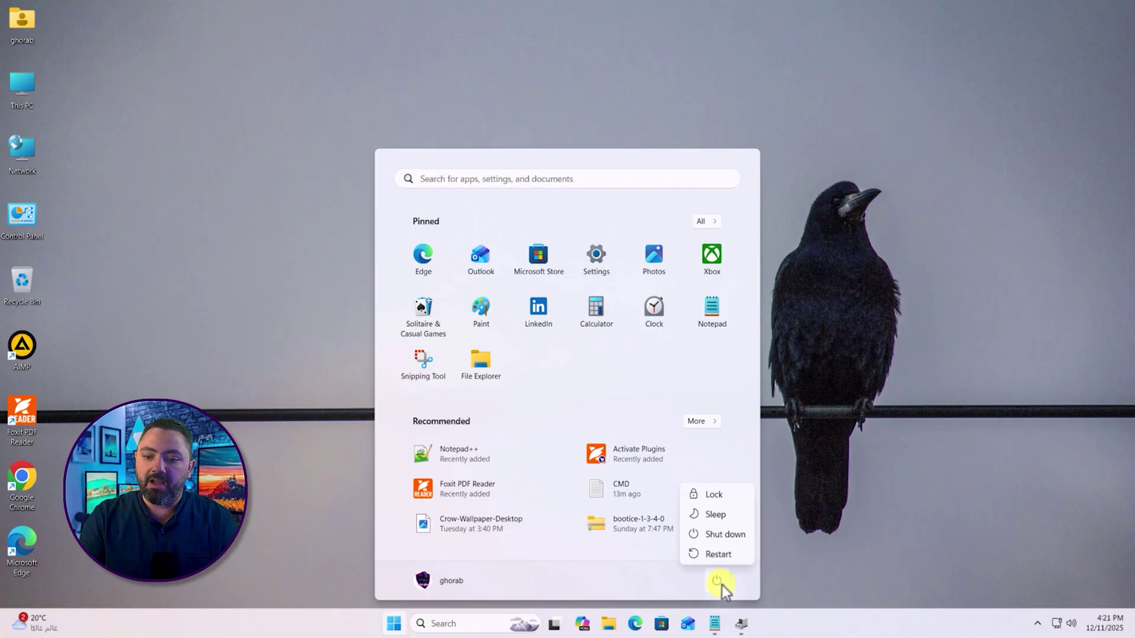
key(shift)
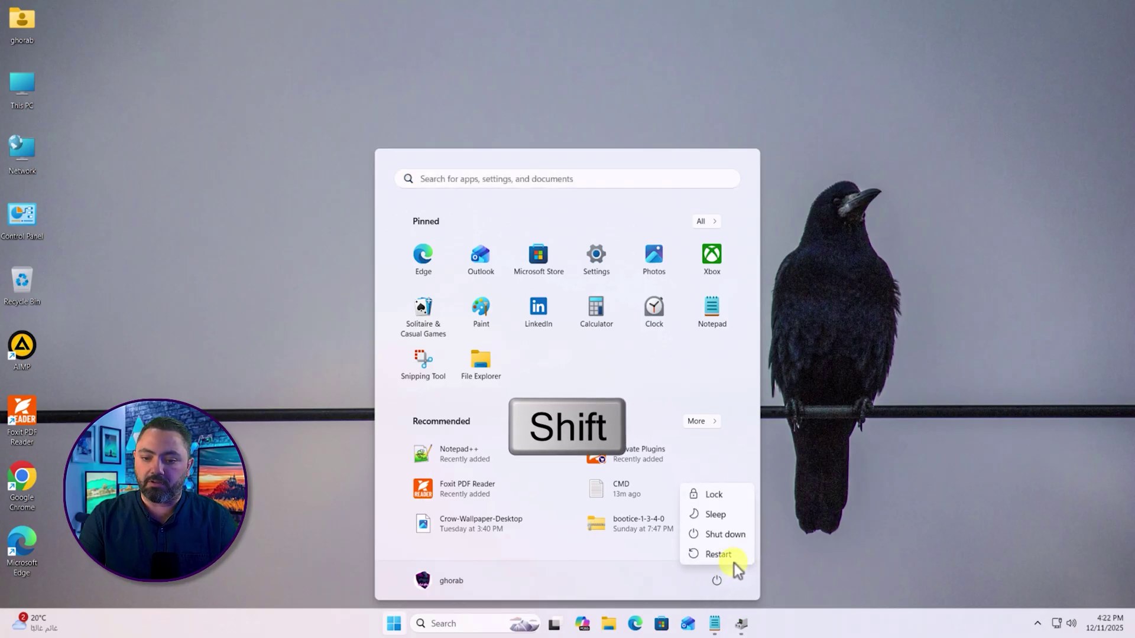
shift+click(727, 555)
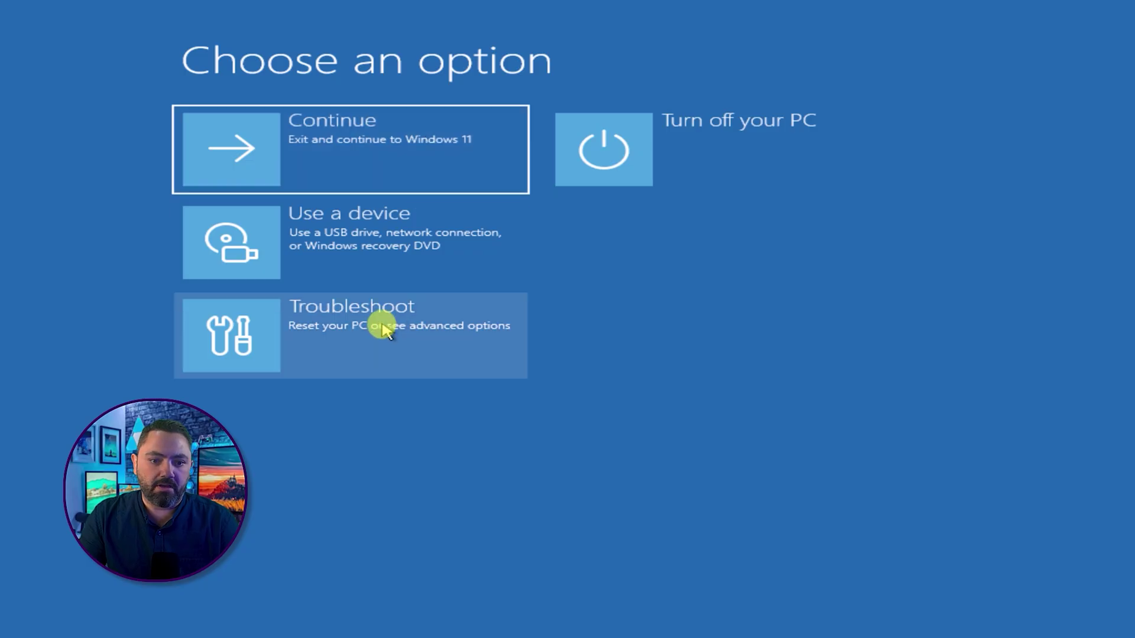
- Open Command Prompt from the advanced troubleshooting options of the recovery environment
click(408, 328)
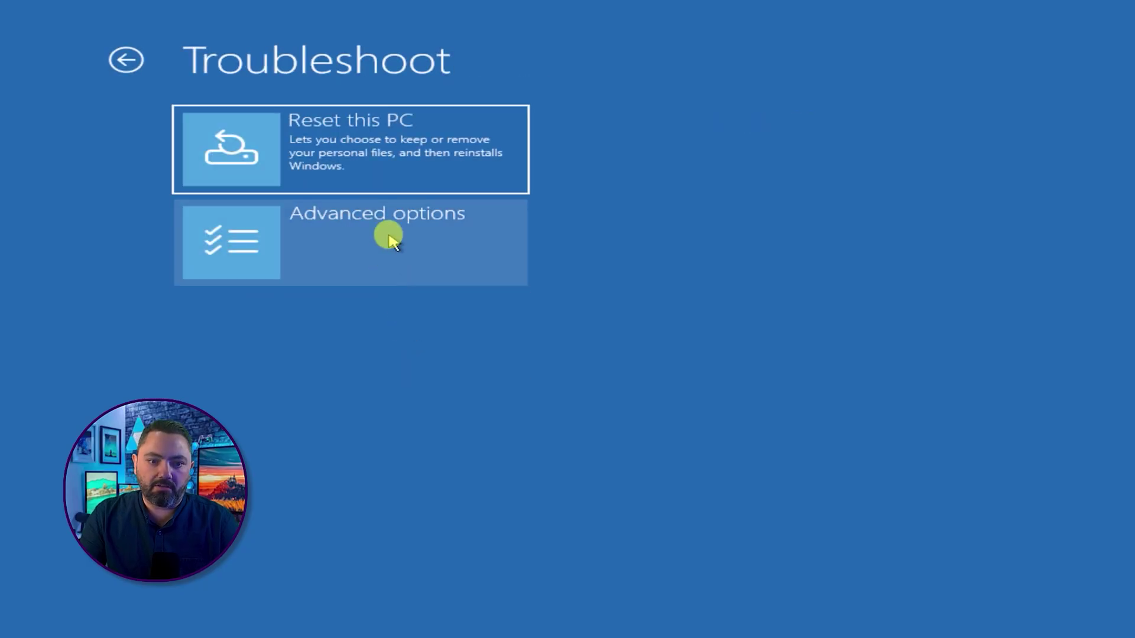
click(389, 235)
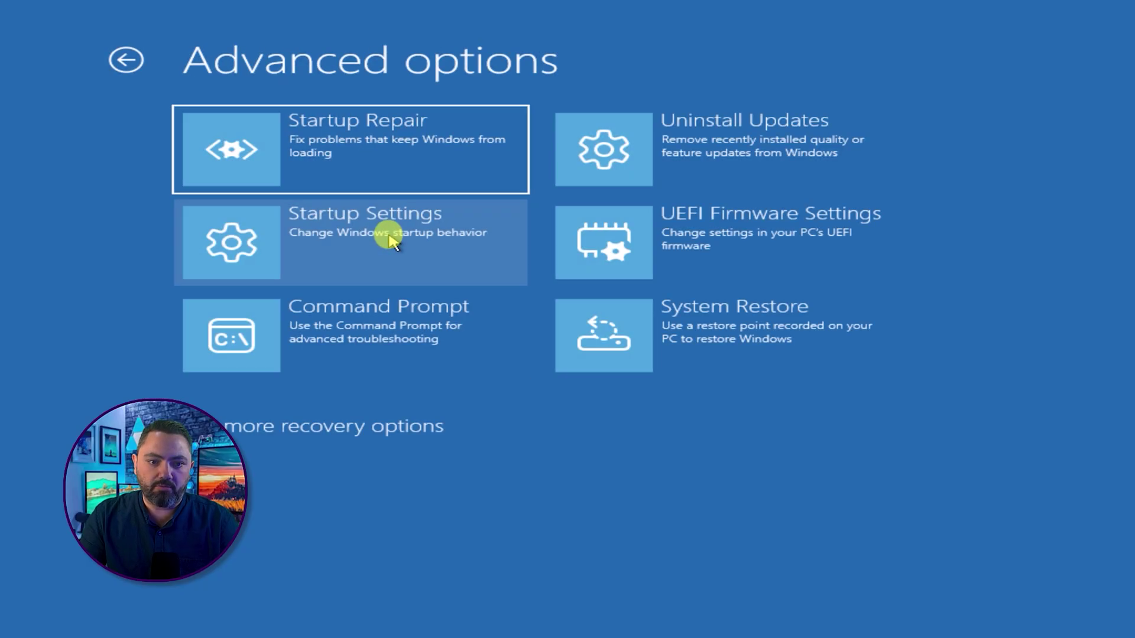
click(403, 341)
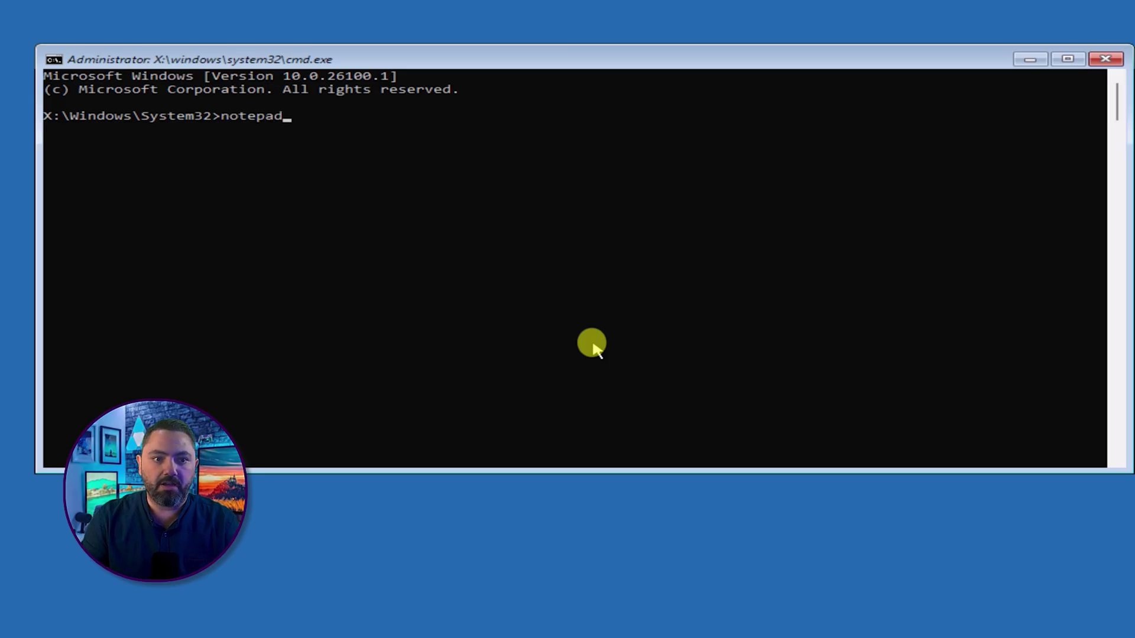
- Launch Notepad from the command line and browse in its Open dialog to the WinNTSetup_v541_x64 folder on New Volume (C:)
key(Return)
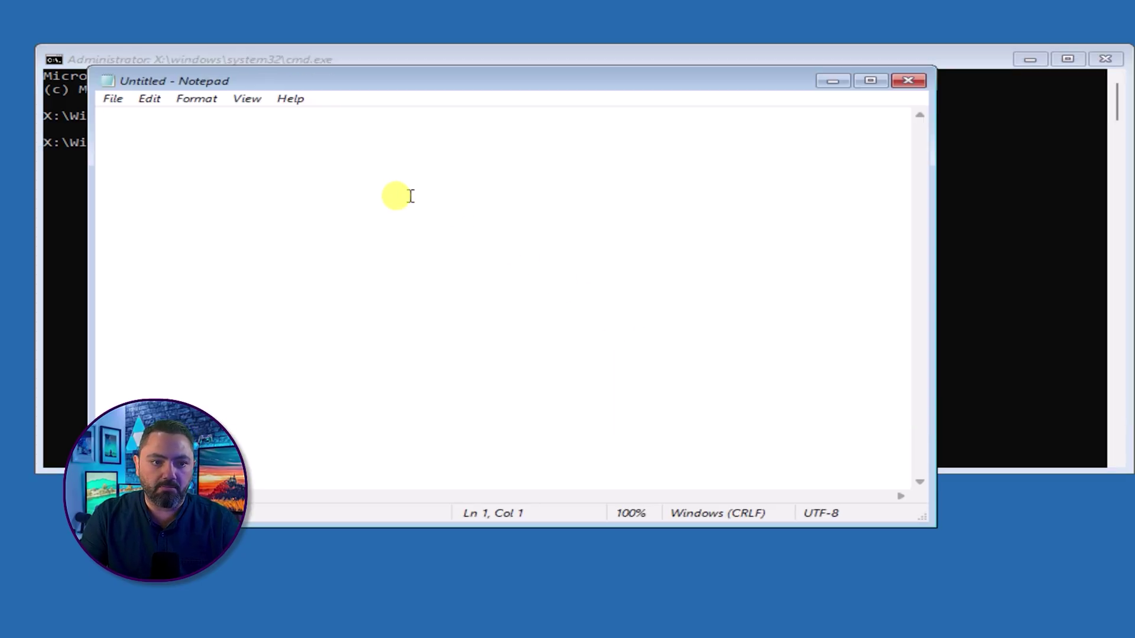
click(121, 101)
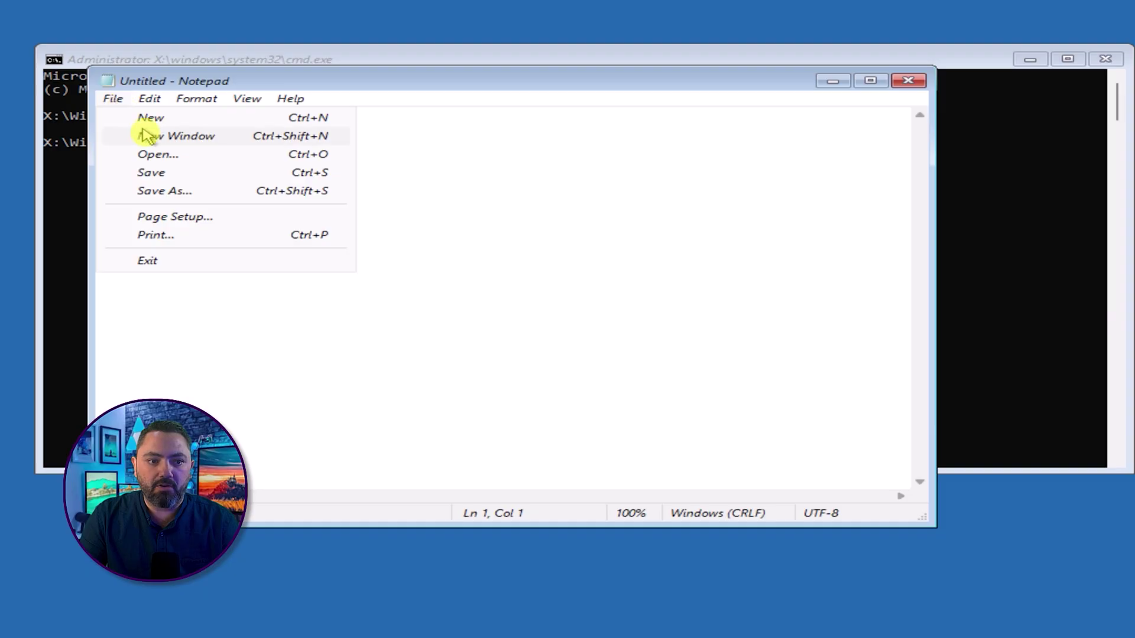
click(155, 153)
click(160, 288)
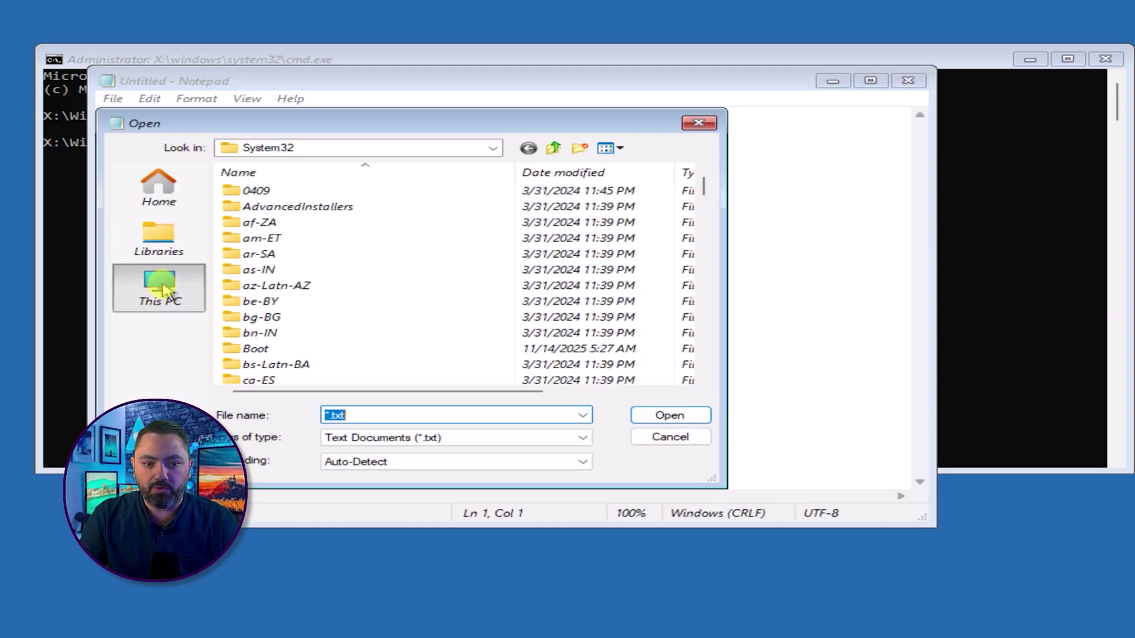
double_click(360, 222)
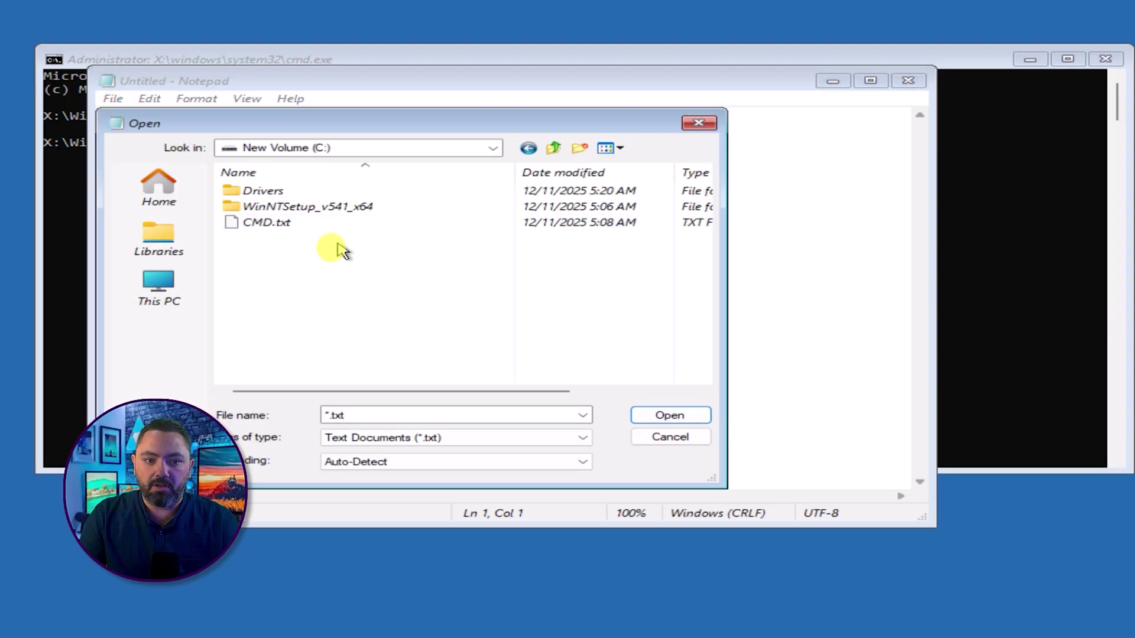
double_click(284, 207)
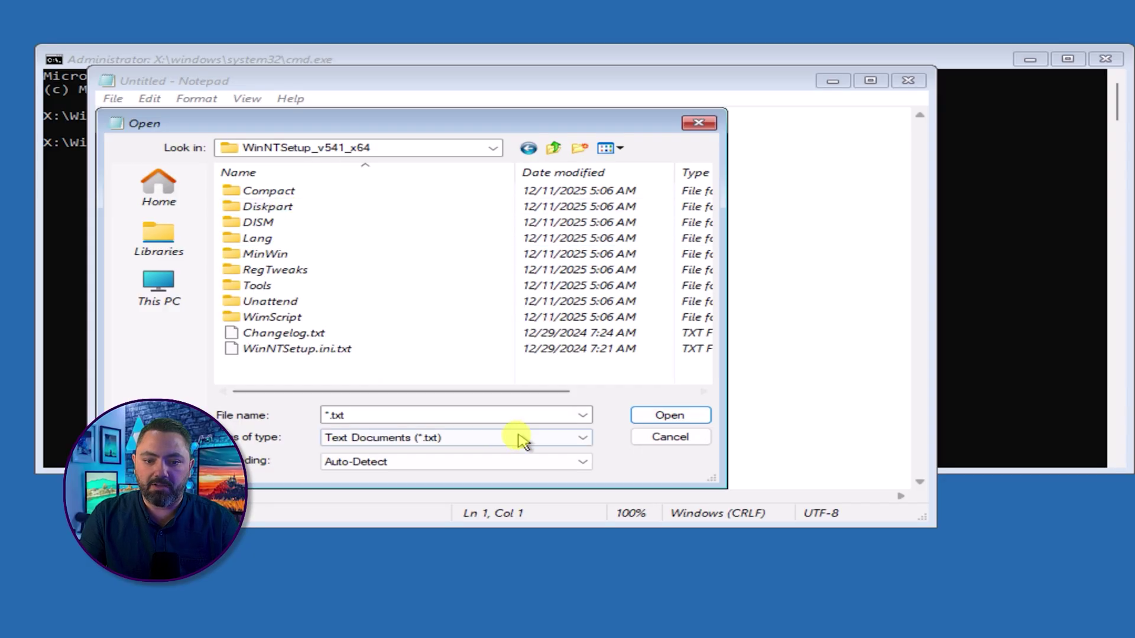
- Show all file types in the WinNTSetup_v541_x64 folder and launch the WinNTSetup_x64 application from there
click(489, 441)
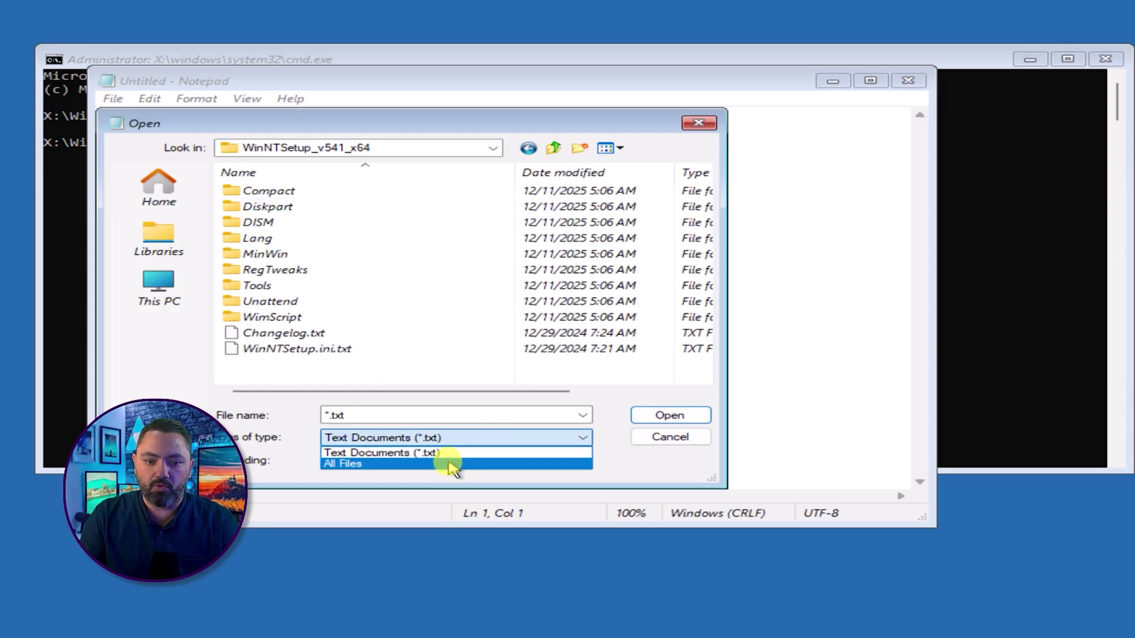
click(452, 466)
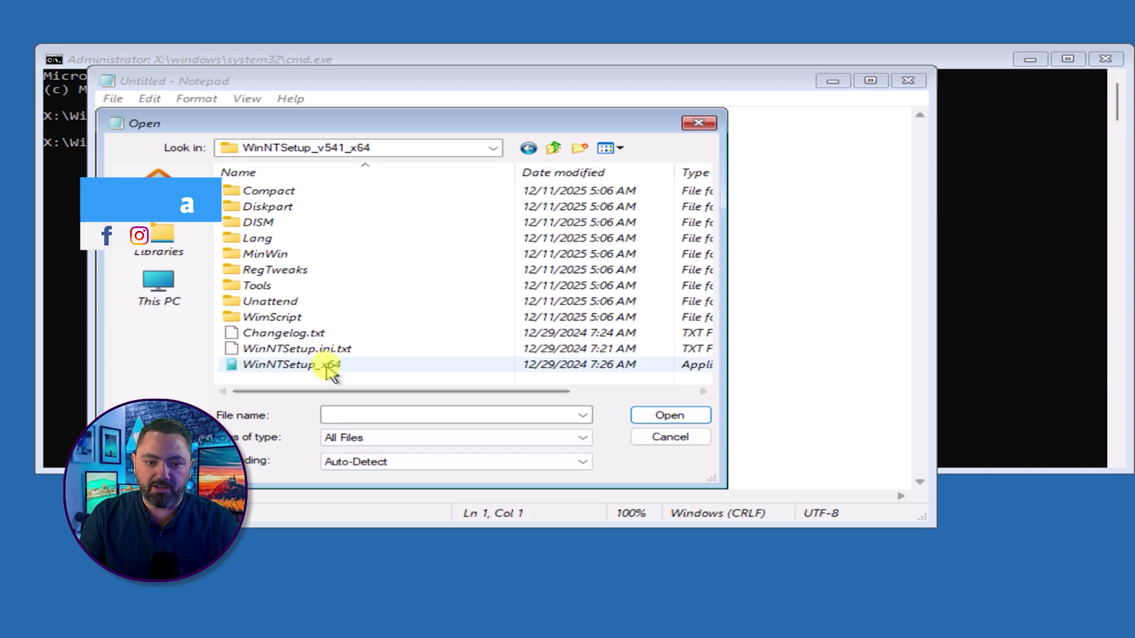
click(328, 370)
drag(371, 391, 431, 411)
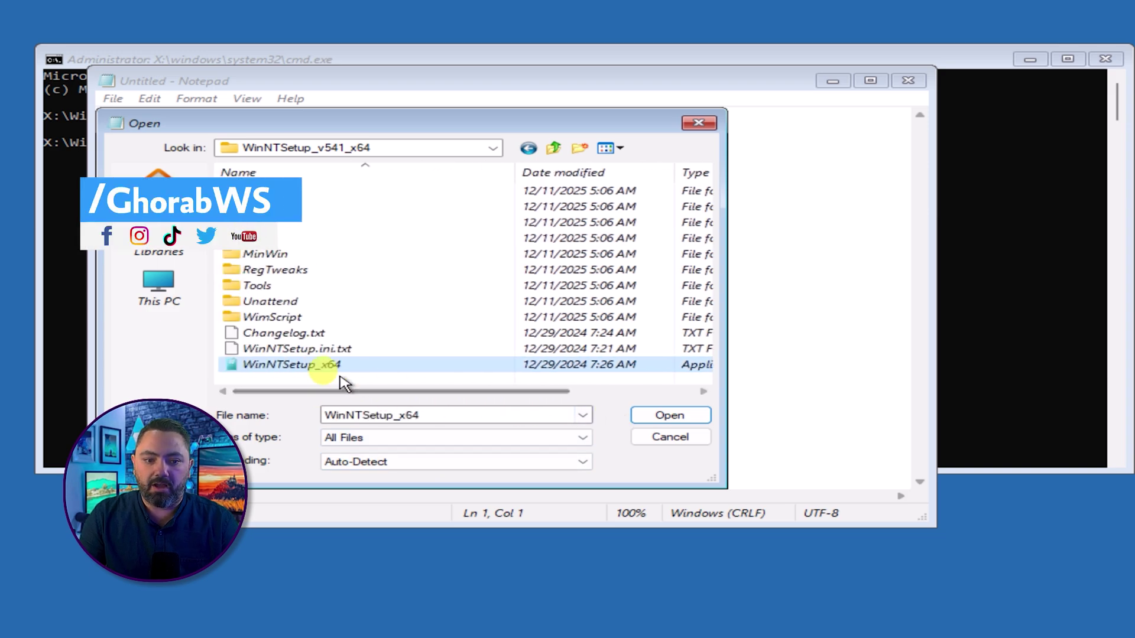
right_click(307, 363)
click(388, 416)
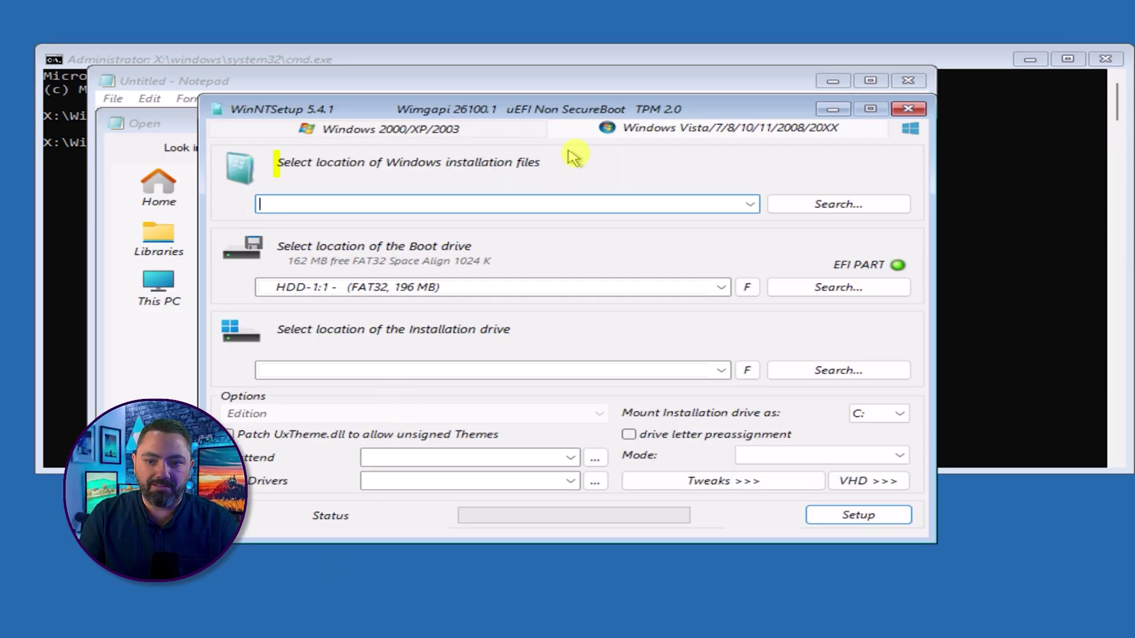
- Load the Win11_25H2_English_x64 image from New Volume (C:) as the installation files and choose the Windows 11 Pro edition
click(821, 204)
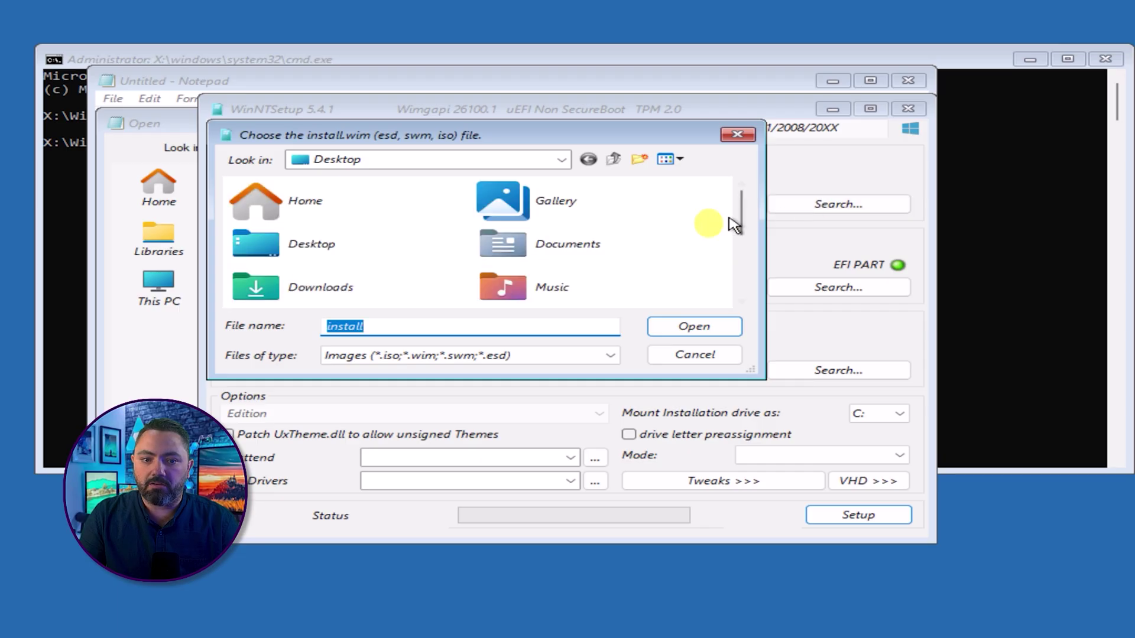
click(561, 160)
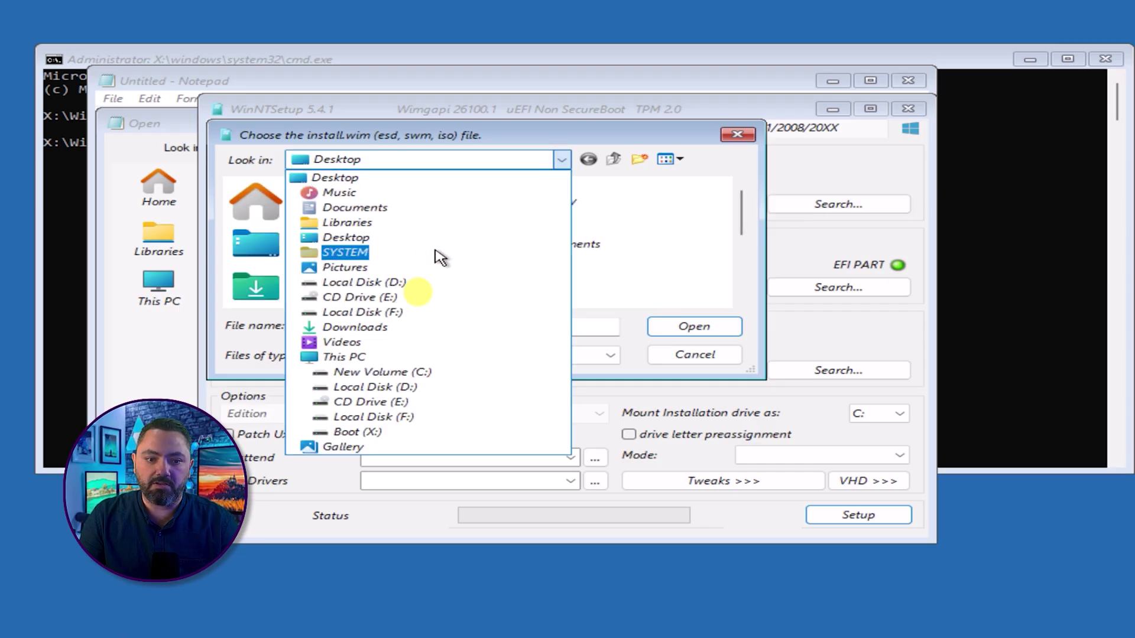
click(417, 373)
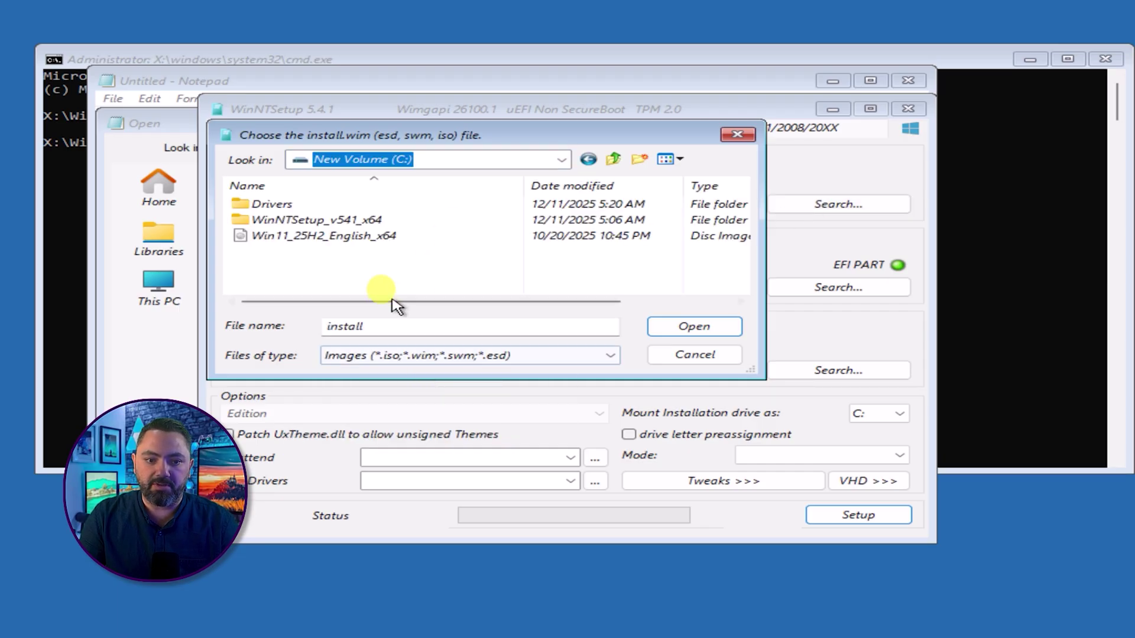
click(355, 236)
click(686, 325)
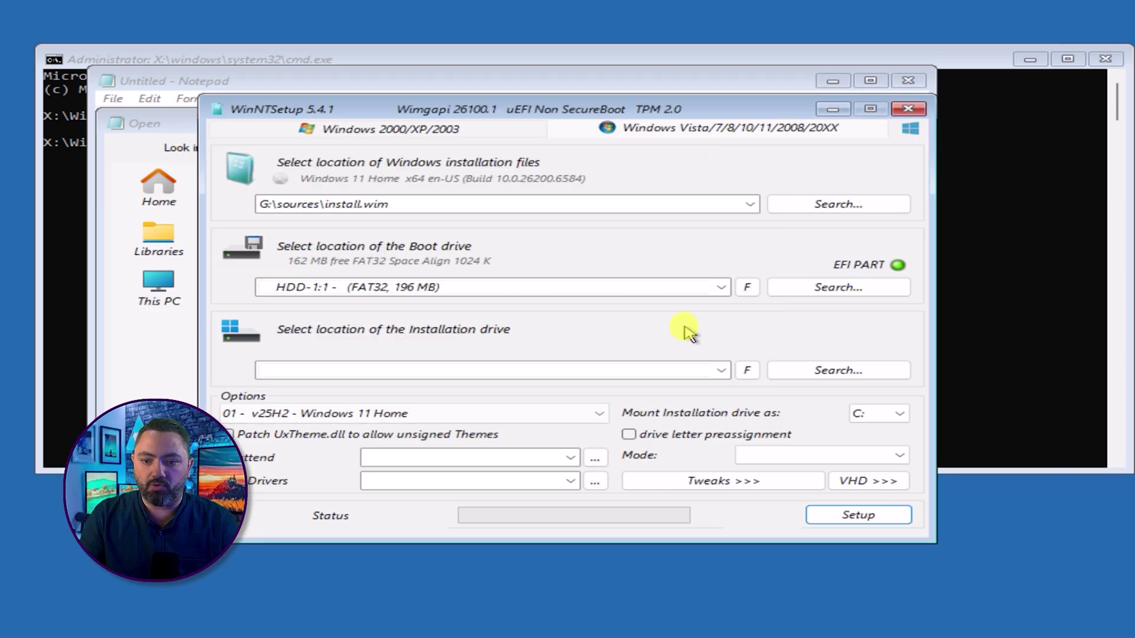
click(299, 414)
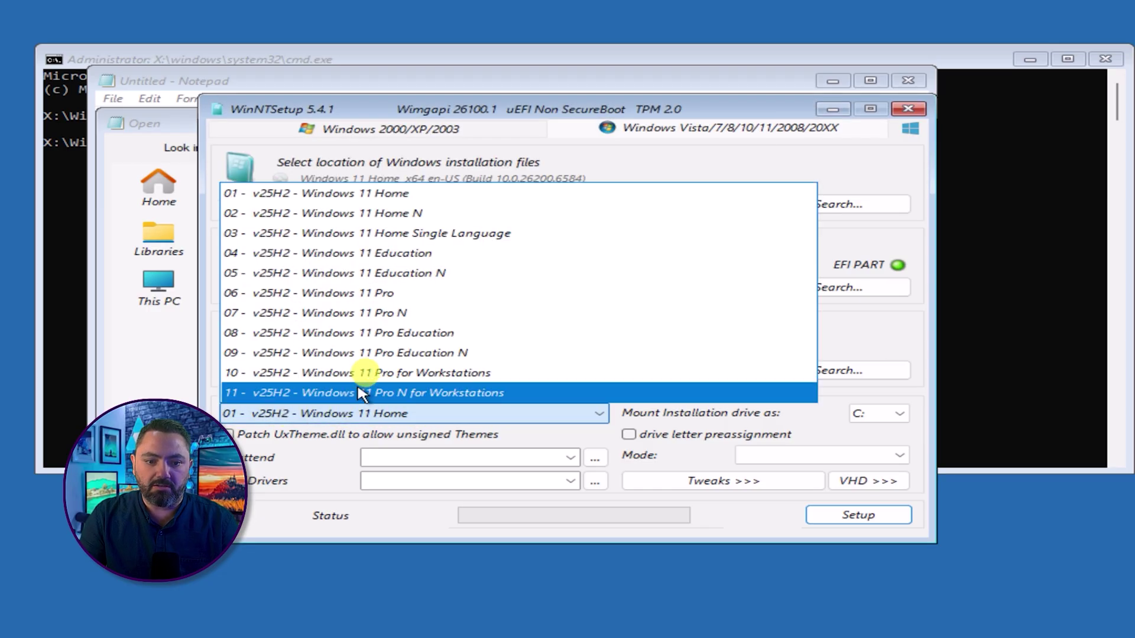
click(415, 293)
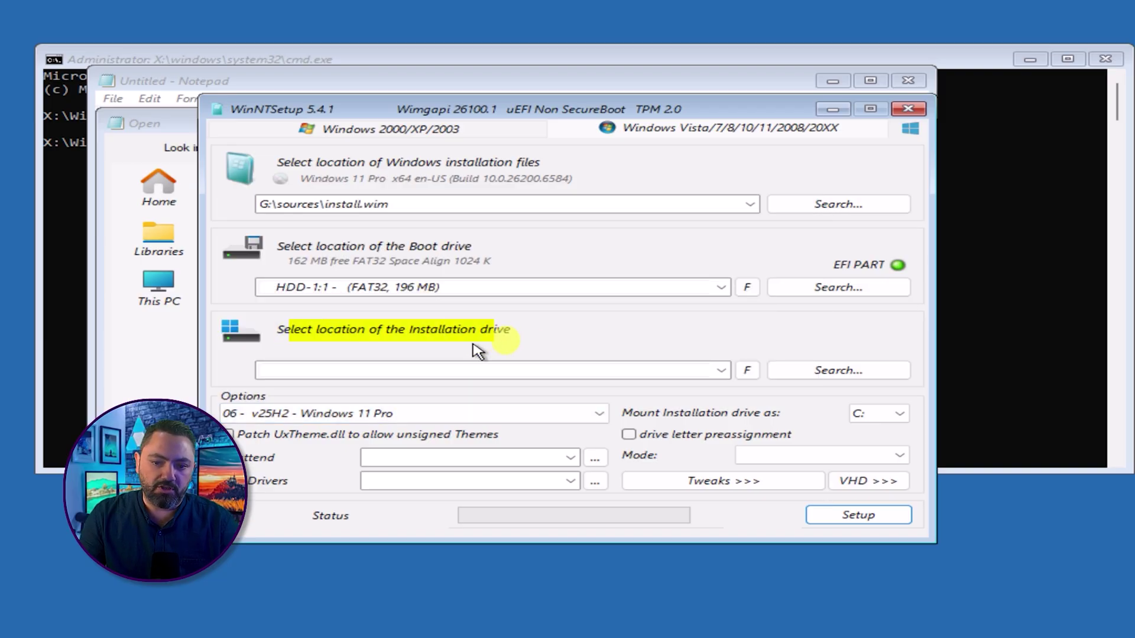
- Check that Local Disk (D:) holds the existing Windows folder and set that drive as the installation drive
click(804, 372)
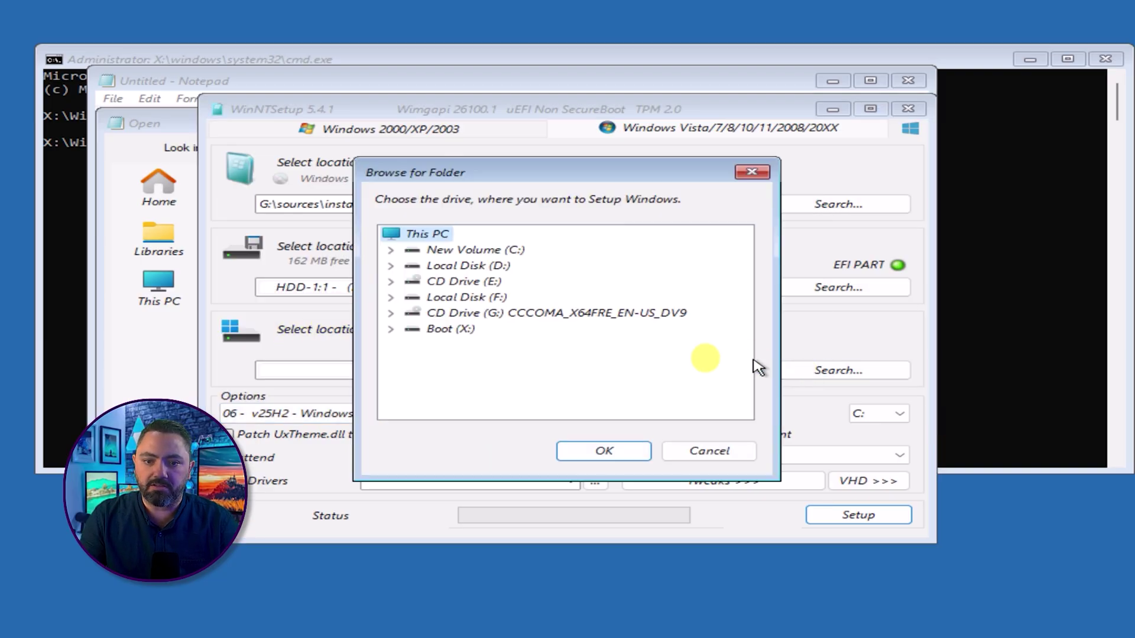
click(391, 266)
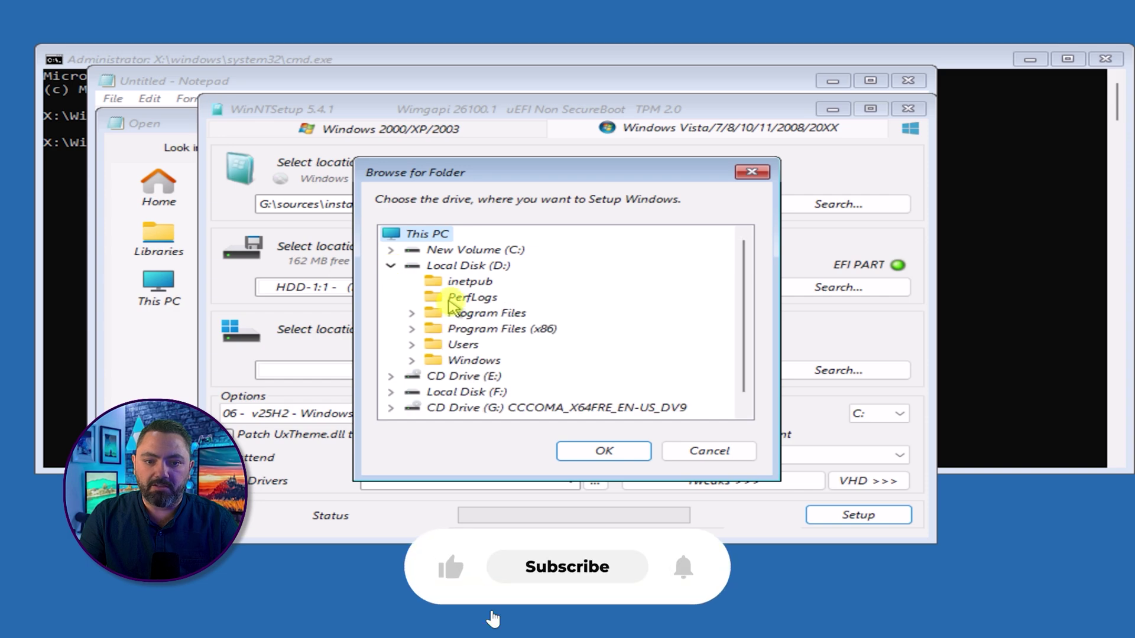
click(467, 266)
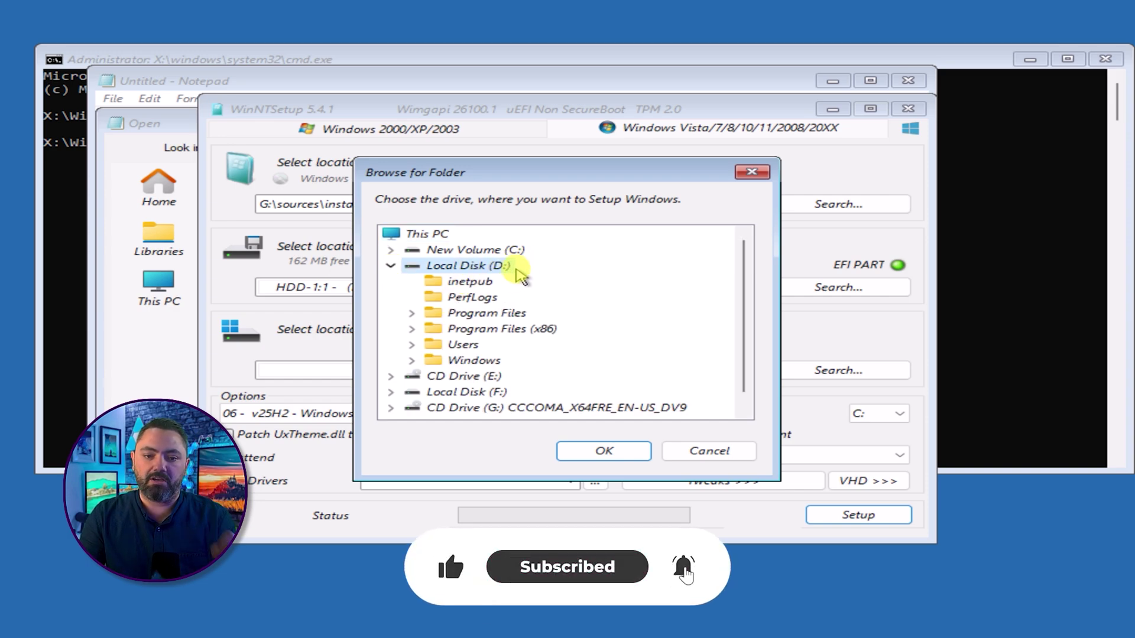
click(482, 363)
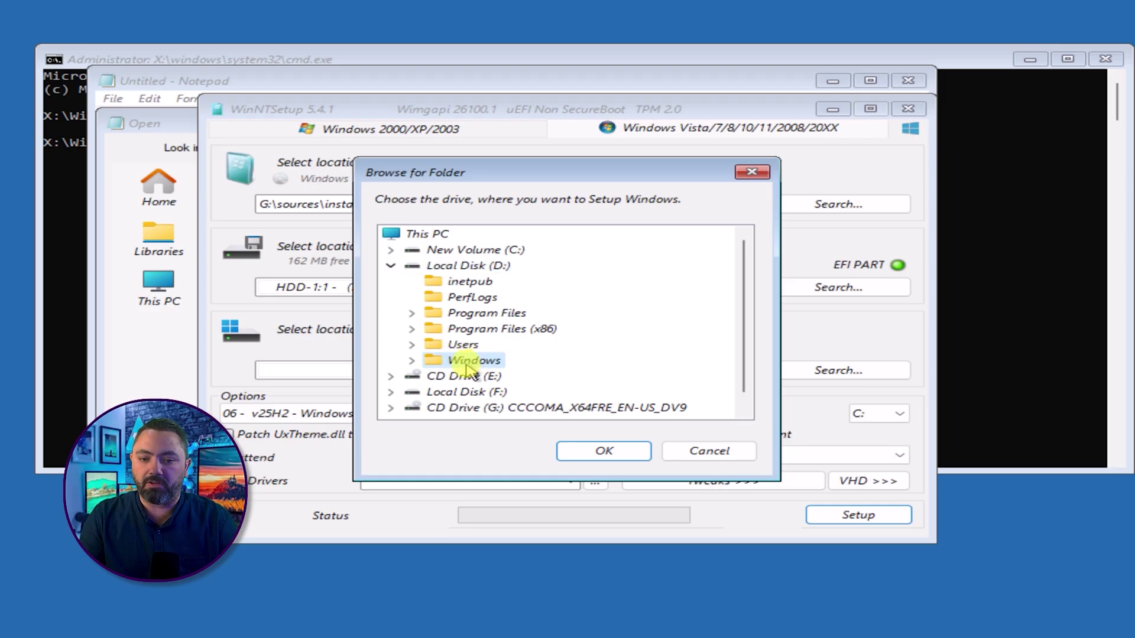
click(479, 267)
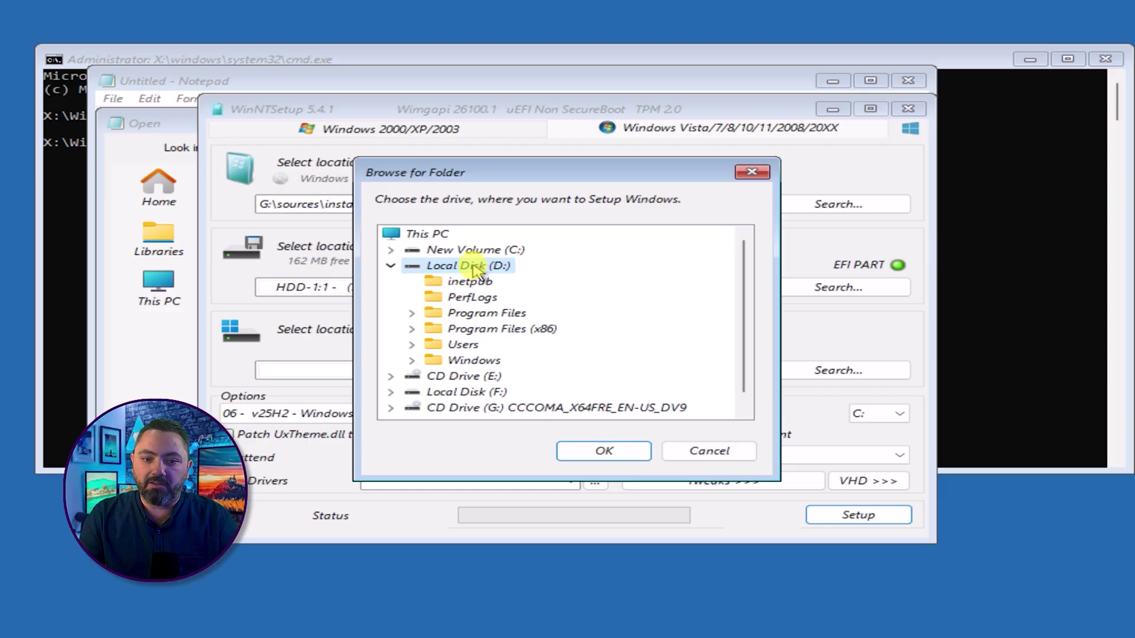
click(597, 452)
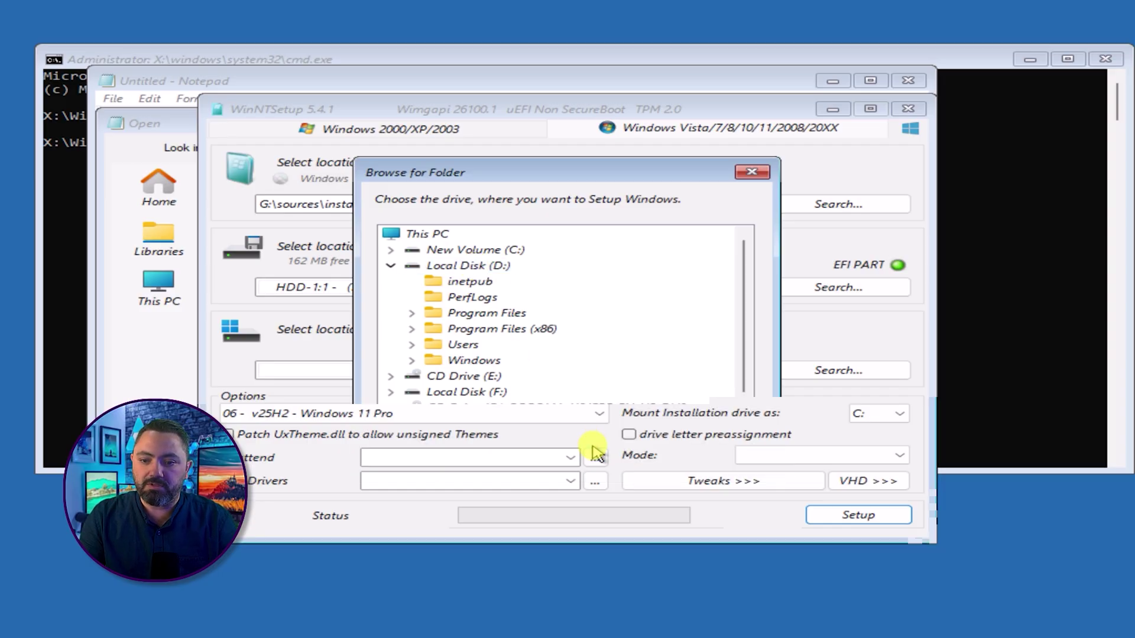
- Quick-format installation drive D: as NTFS with 4096-byte allocation units and the volume label Windows OS
click(746, 370)
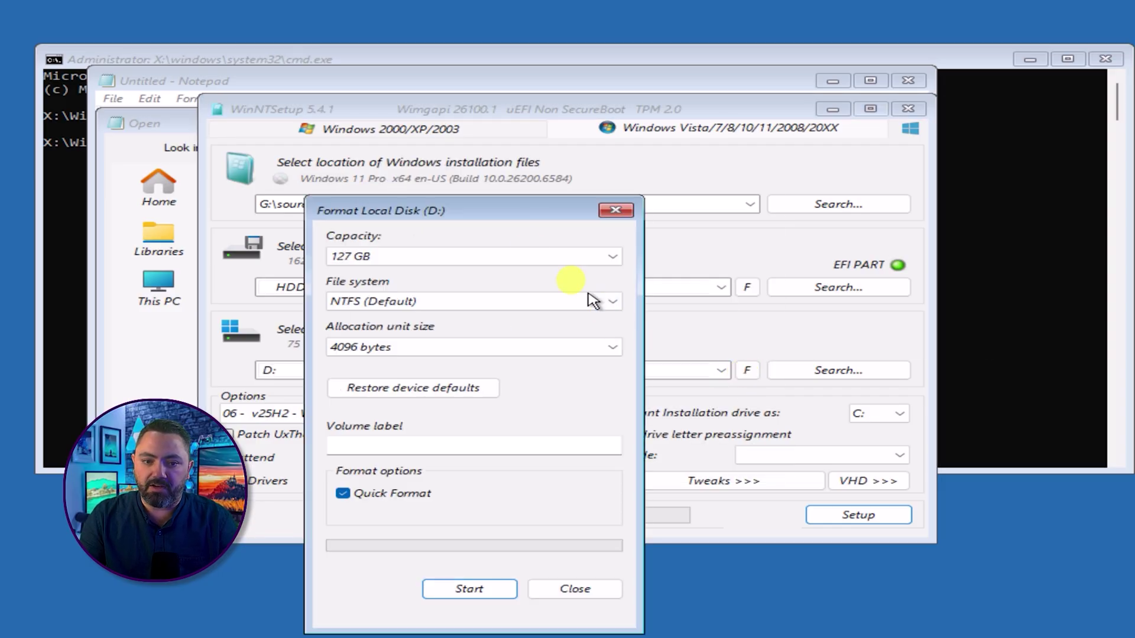
drag(520, 212, 581, 117)
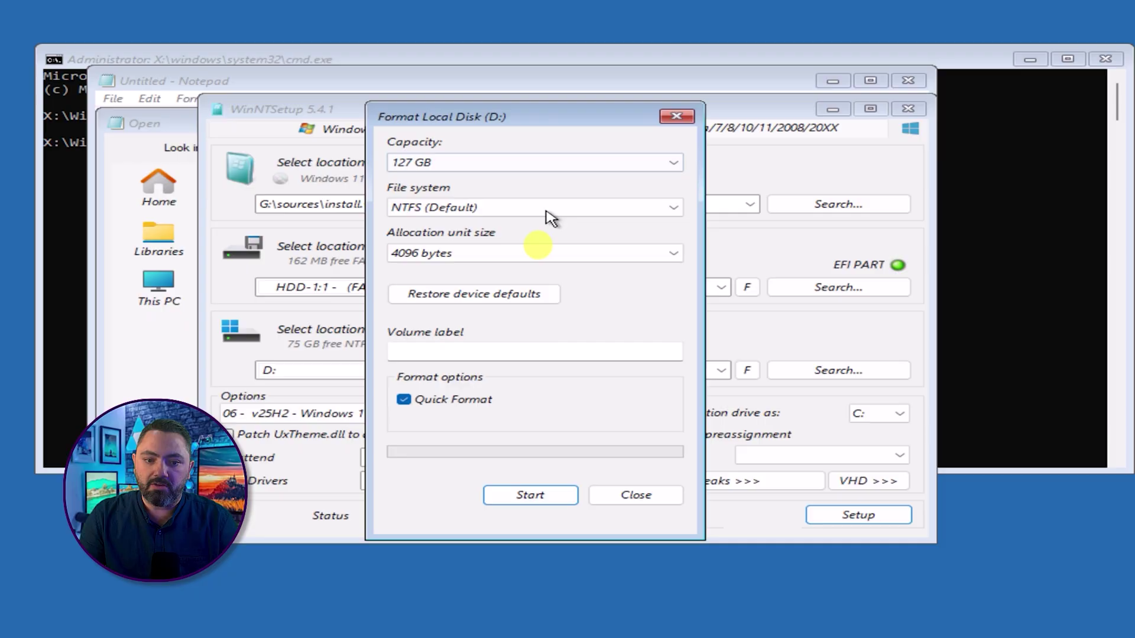
click(530, 354)
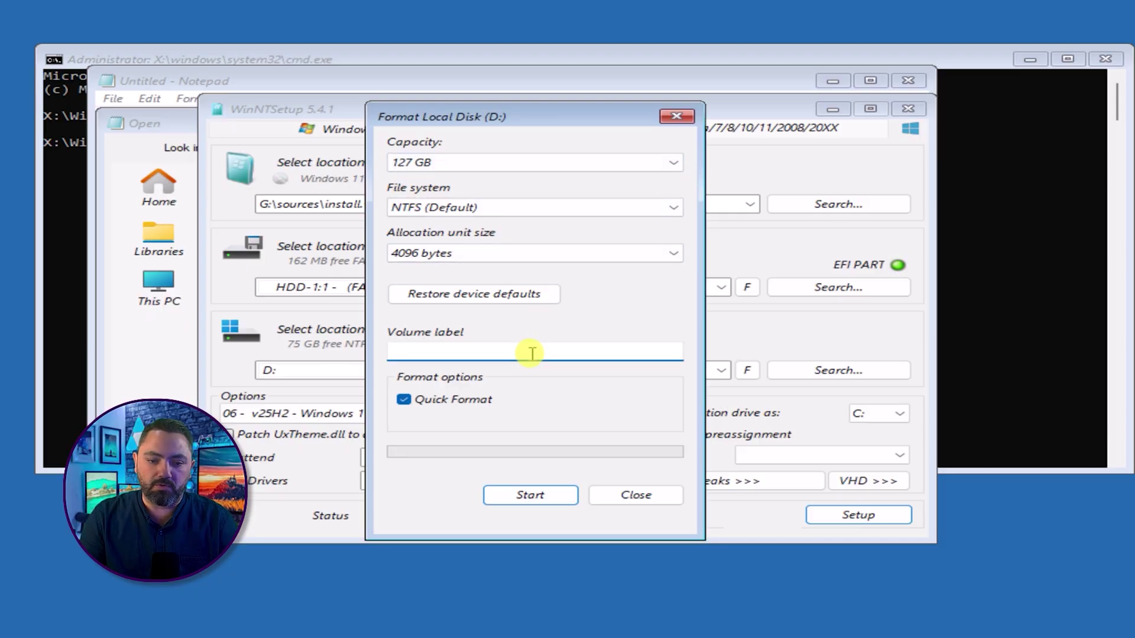
click(545, 496)
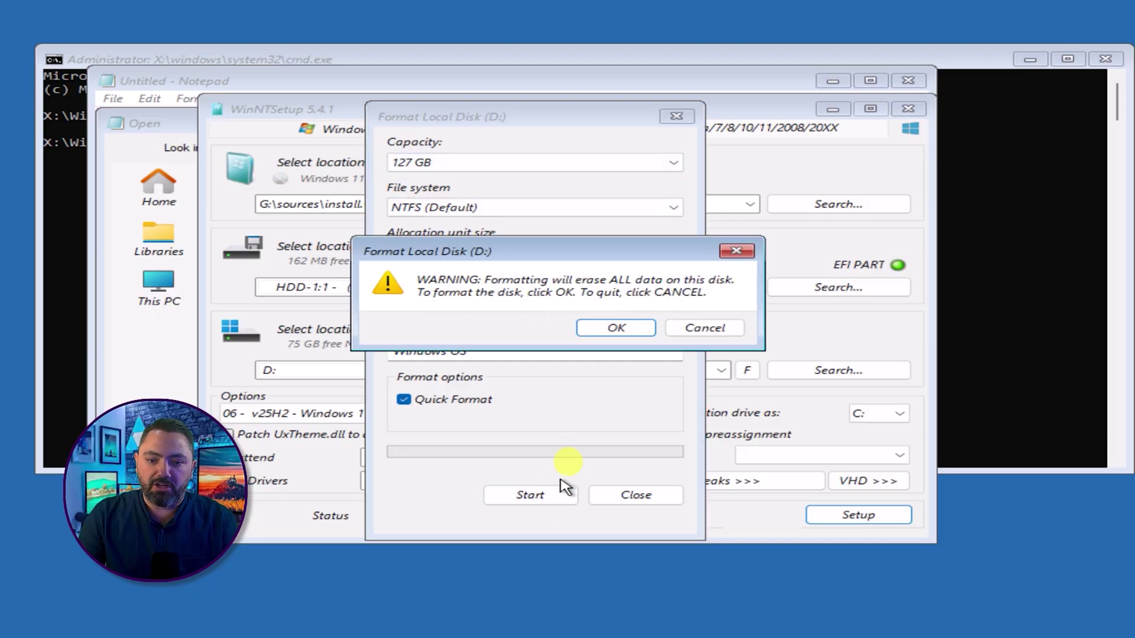
click(617, 335)
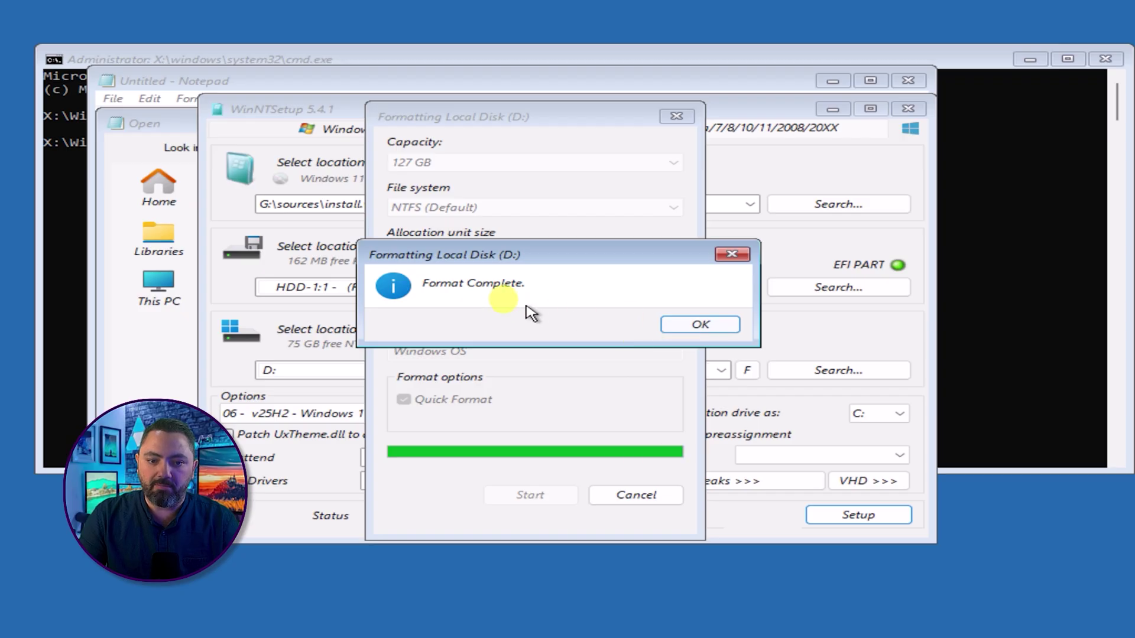
click(683, 324)
click(662, 494)
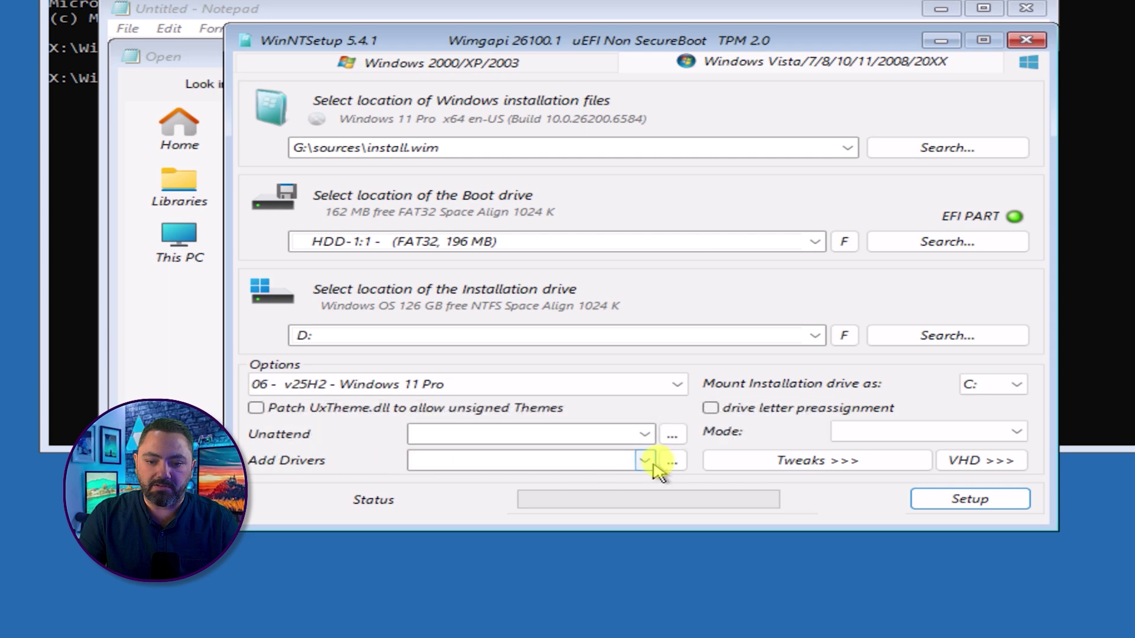
- Add the Drivers folder on New Volume (C:) as the source of drivers for the installation
click(673, 462)
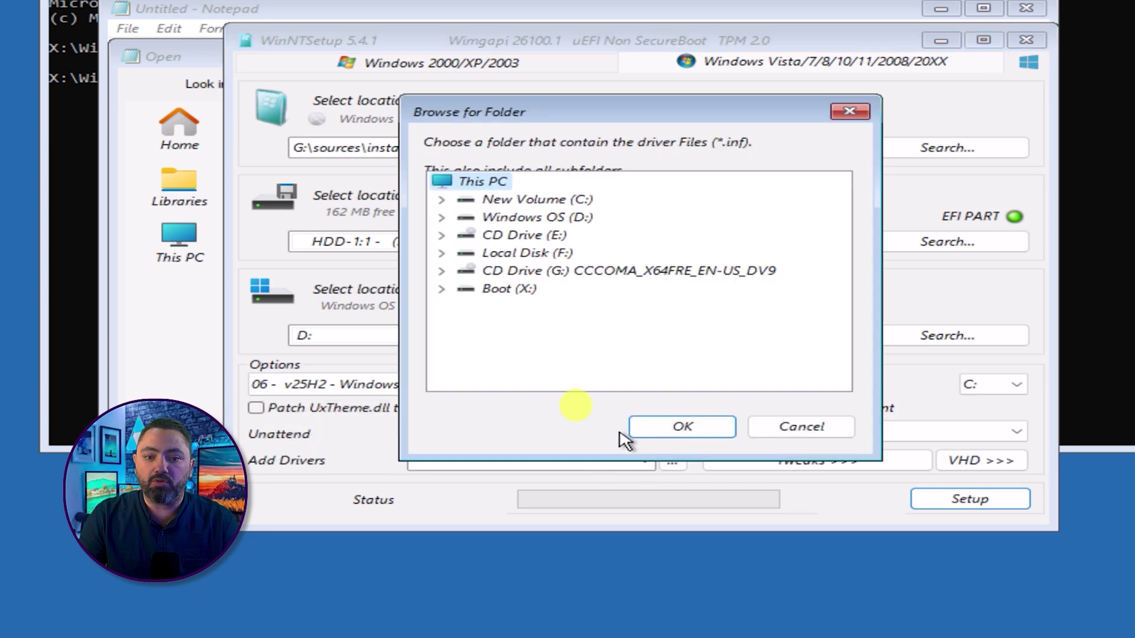
click(442, 200)
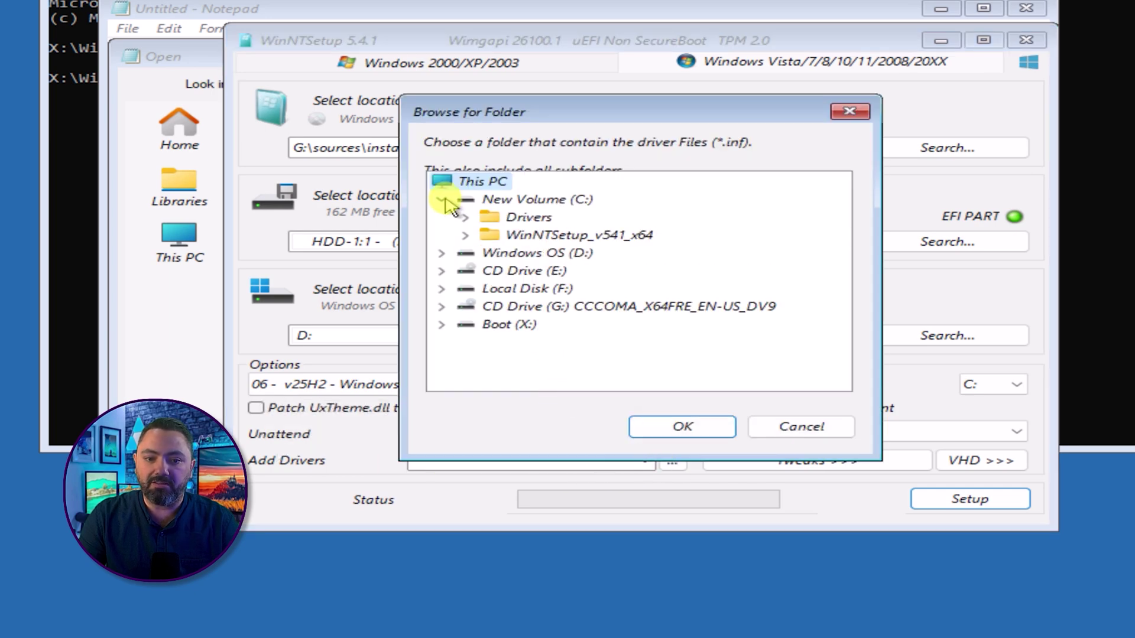
click(508, 201)
click(532, 218)
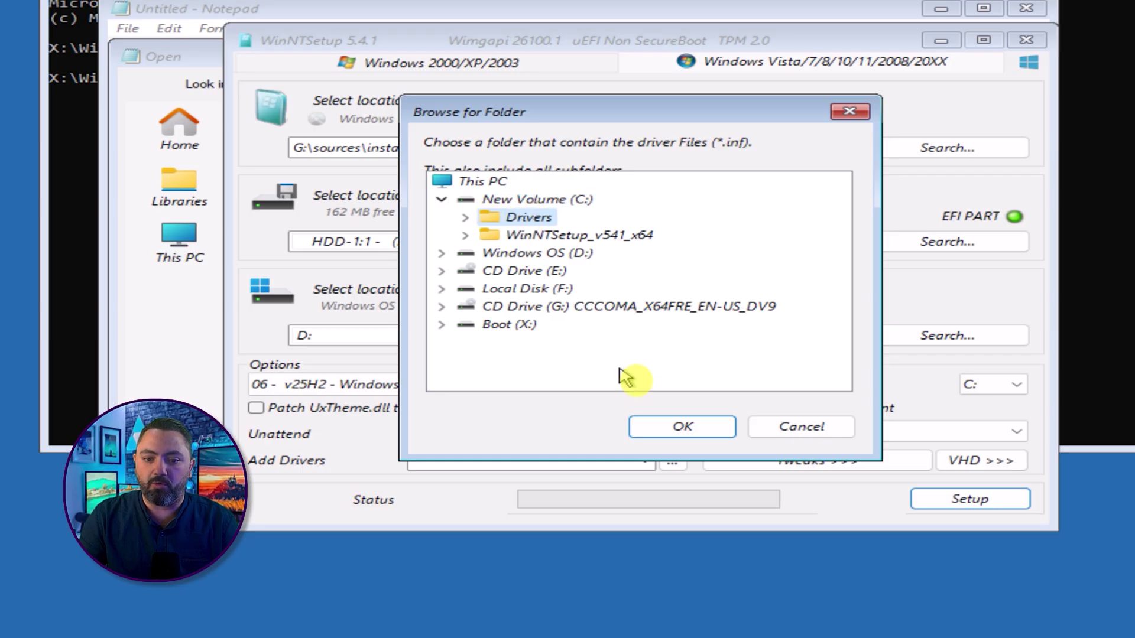
click(683, 426)
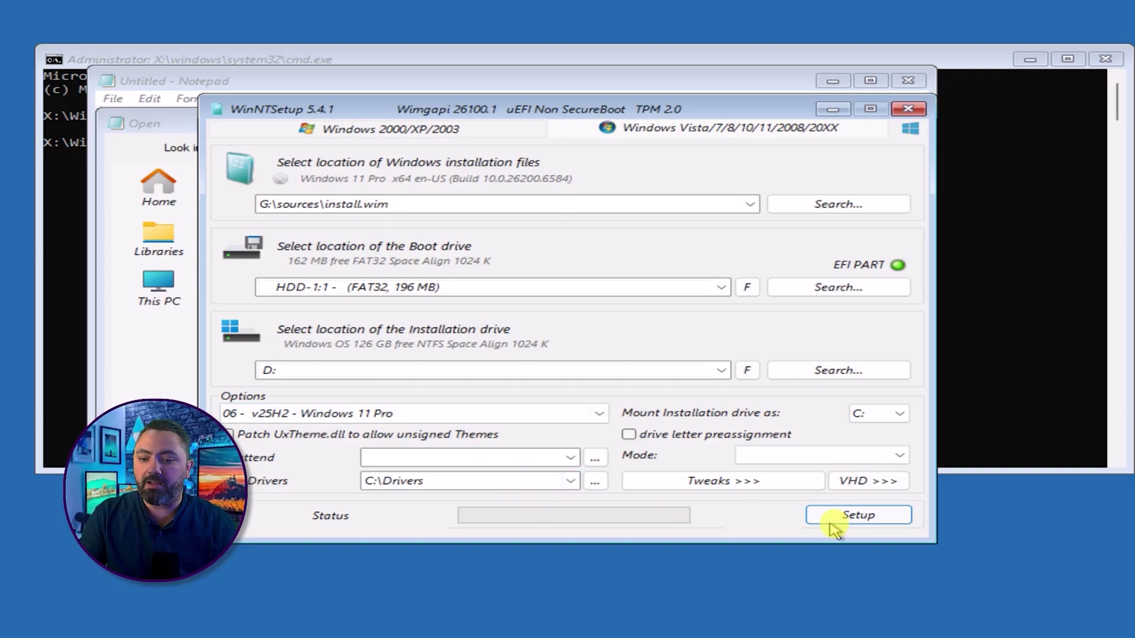
- Run the Windows setup with the default boot options and close WinNTSetup and the Open dialog without rebooting from the tool
click(875, 518)
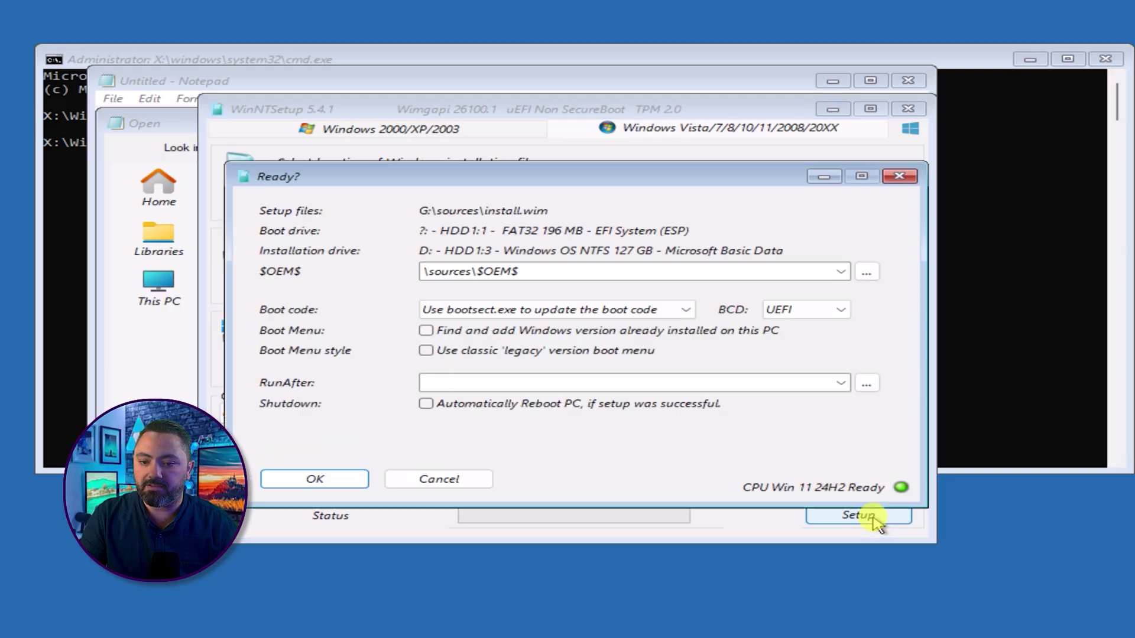
click(346, 484)
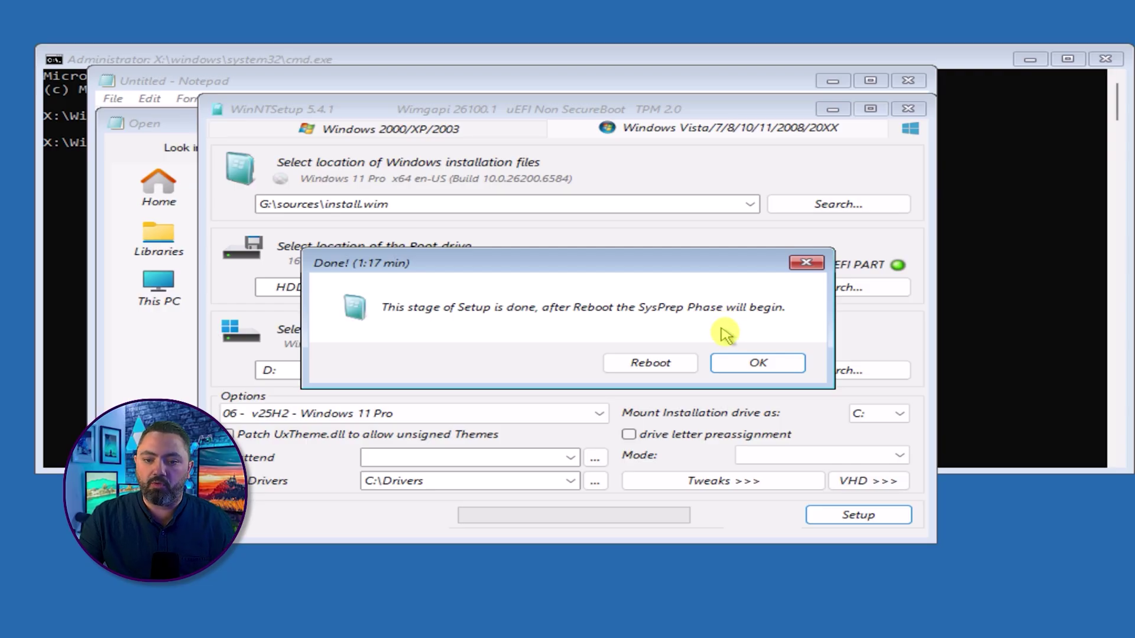
click(758, 365)
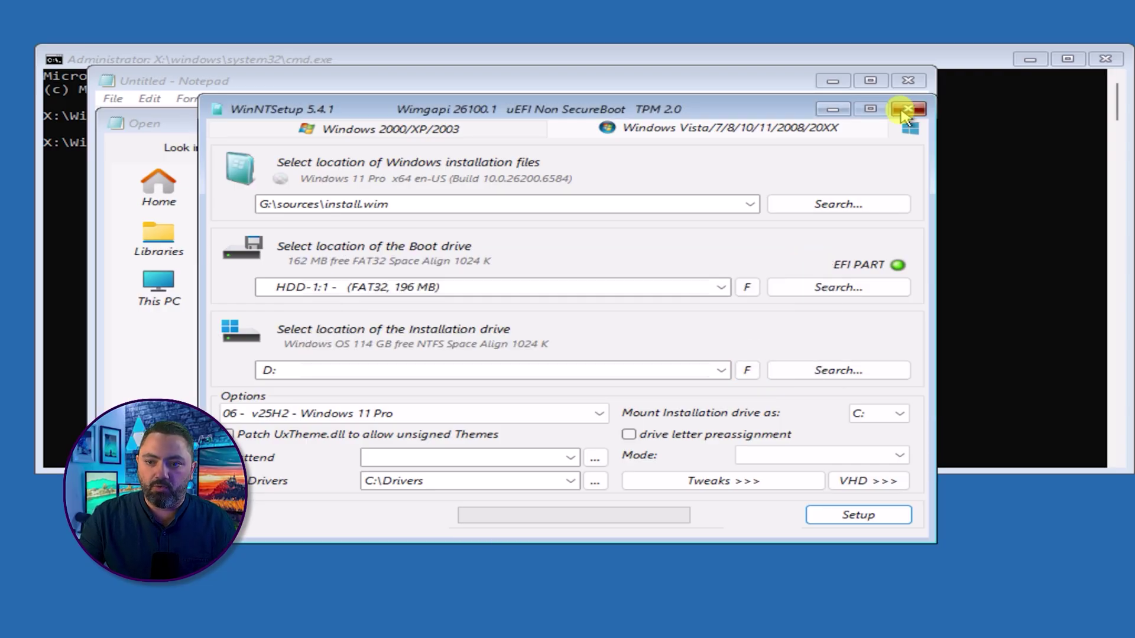
click(908, 108)
click(714, 116)
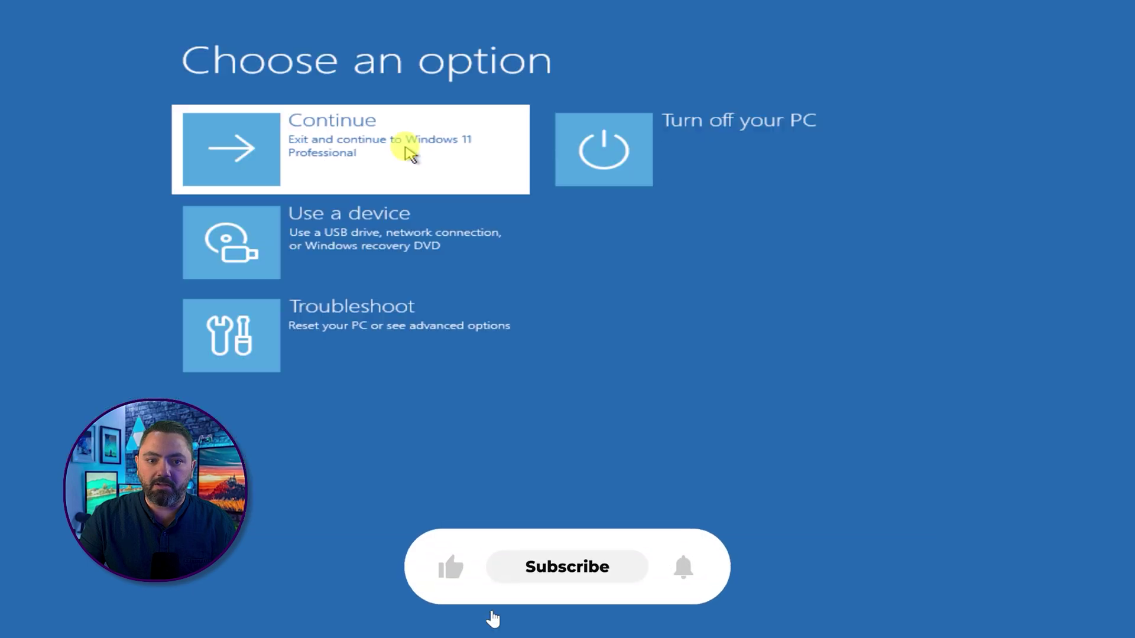
- Exit the recovery environment into Windows 11 Professional and continue past the Microsoft 365 Basic offer in the initial setup
click(400, 148)
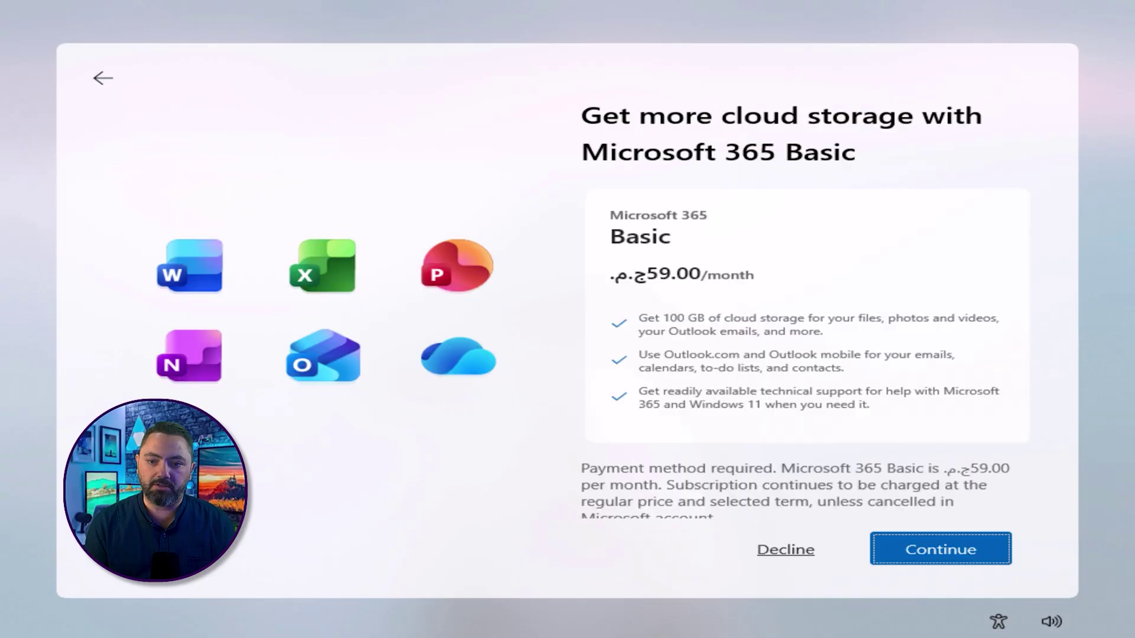
click(908, 548)
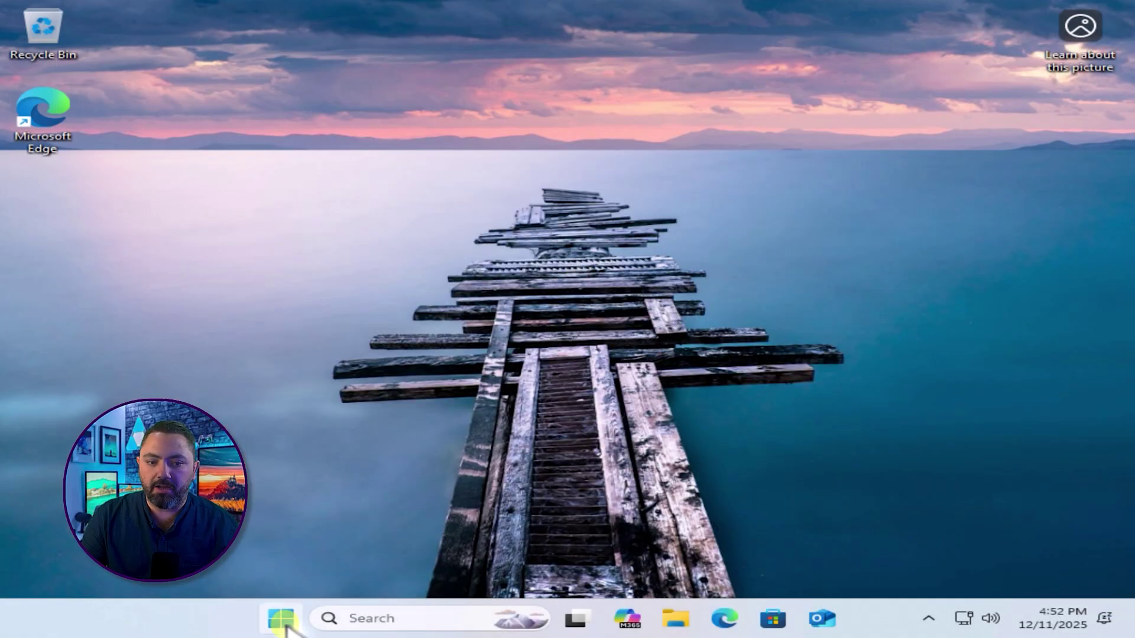
- Examine the display adapters and network adapters in Device Manager to check that their drivers are installed
right_click(280, 619)
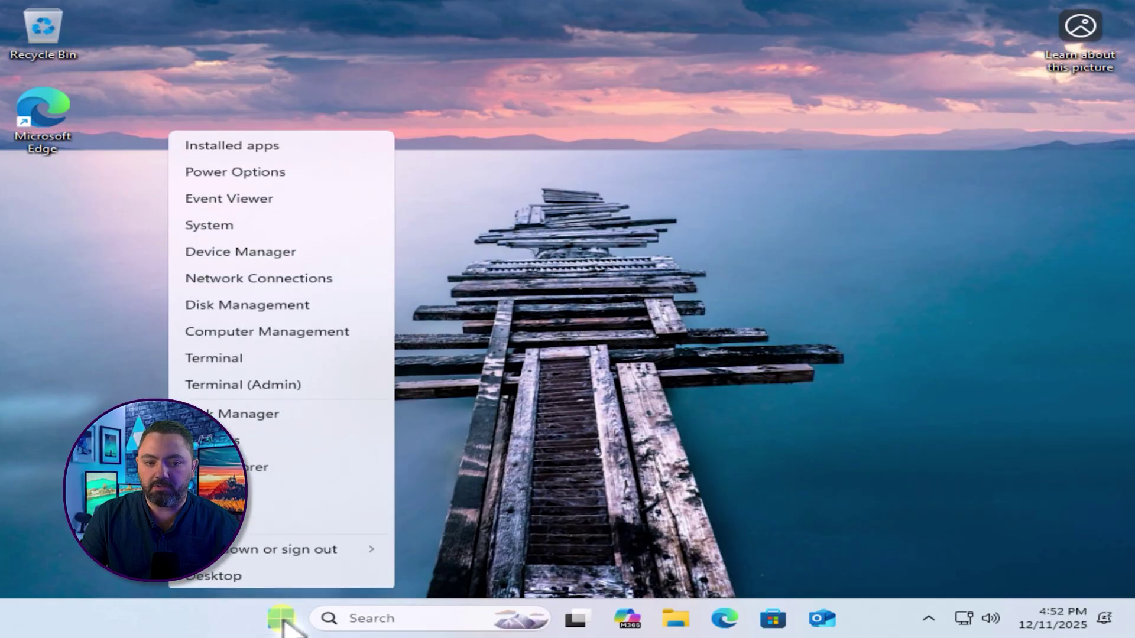
click(229, 249)
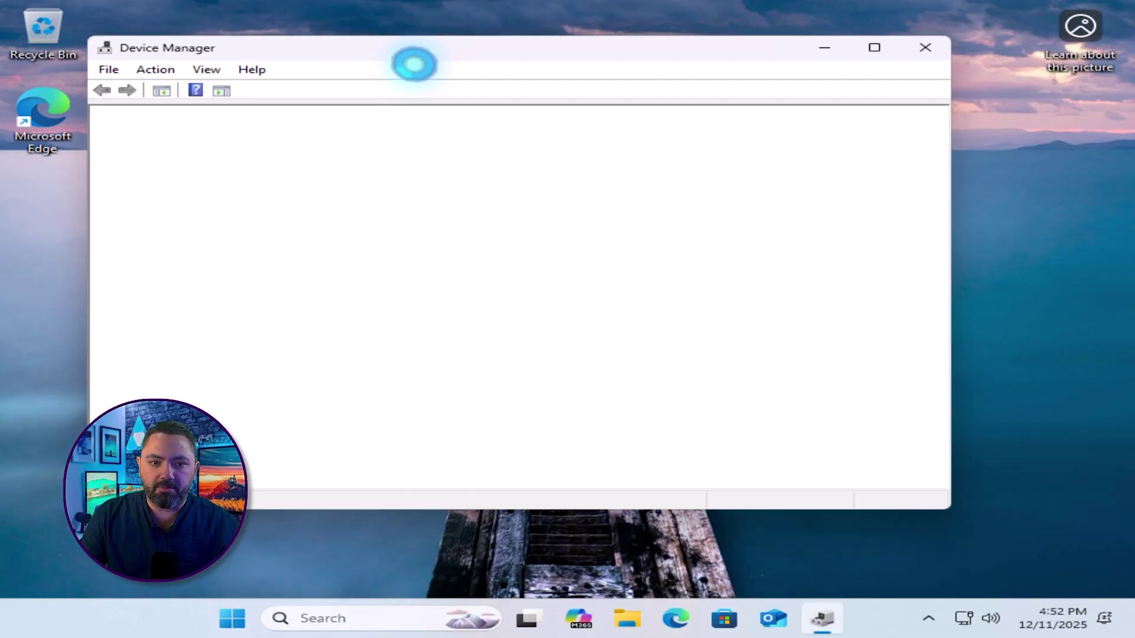
drag(414, 52, 460, 69)
click(168, 219)
click(168, 219)
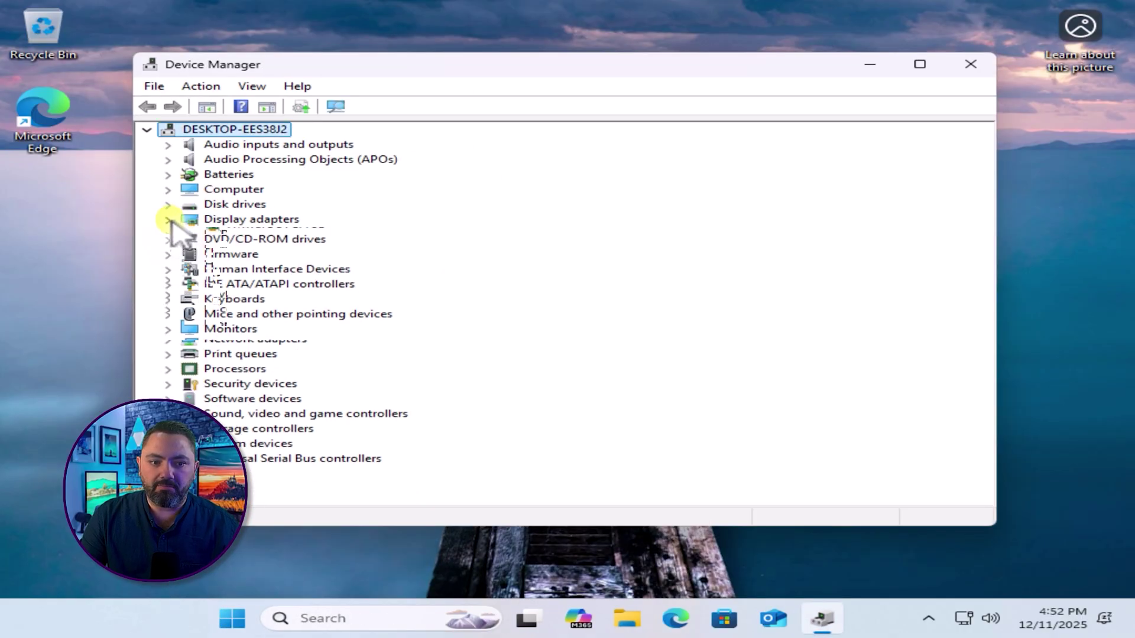
click(169, 339)
click(169, 339)
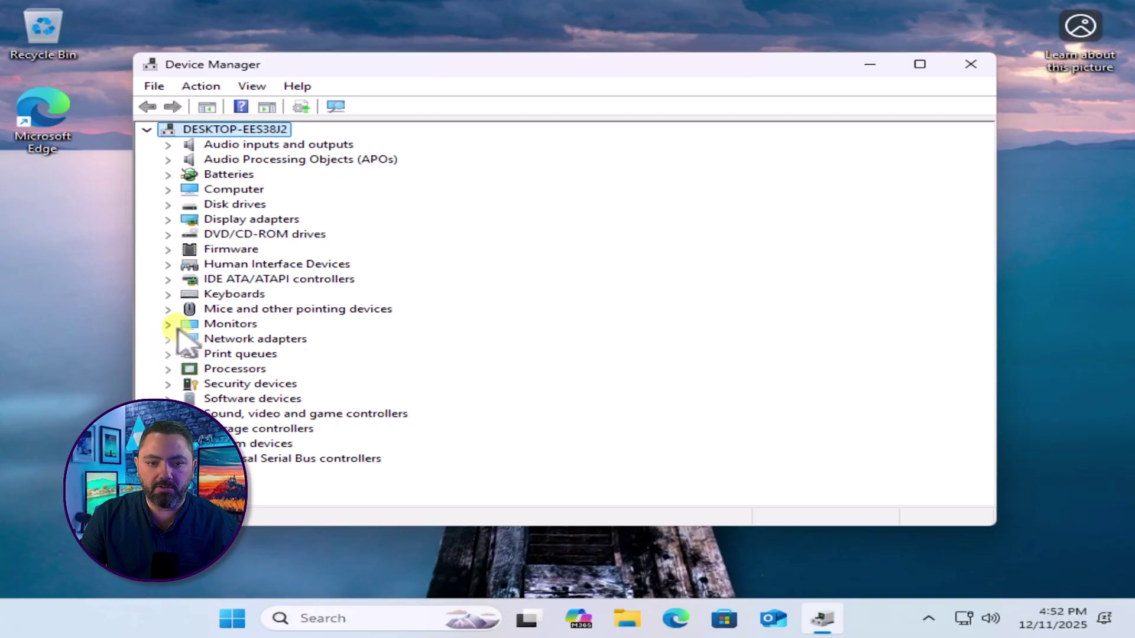